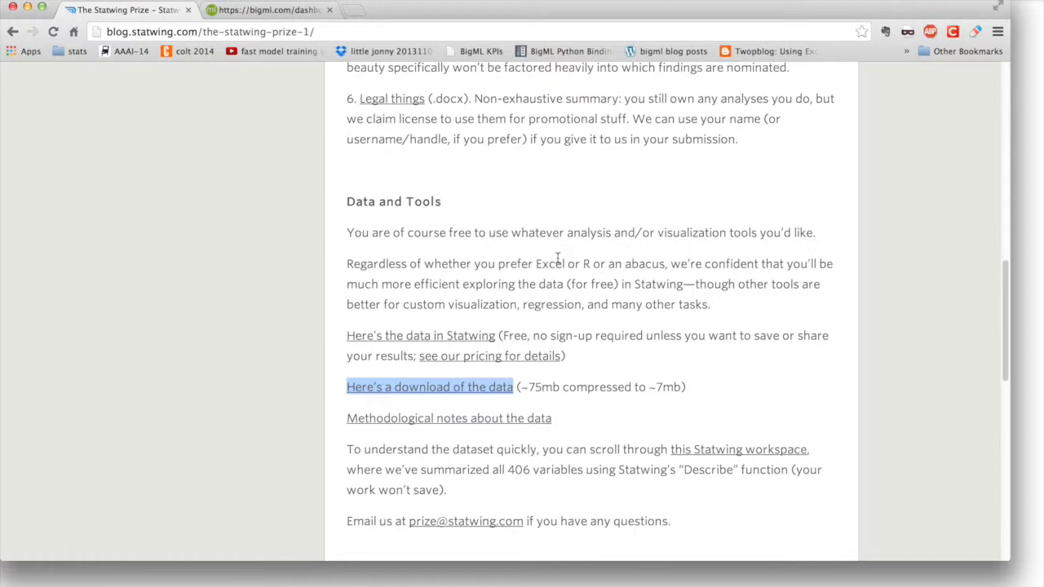
Copy the address of the "Here's a download of the data" link on the Statwing Prize page
click(595, 323)
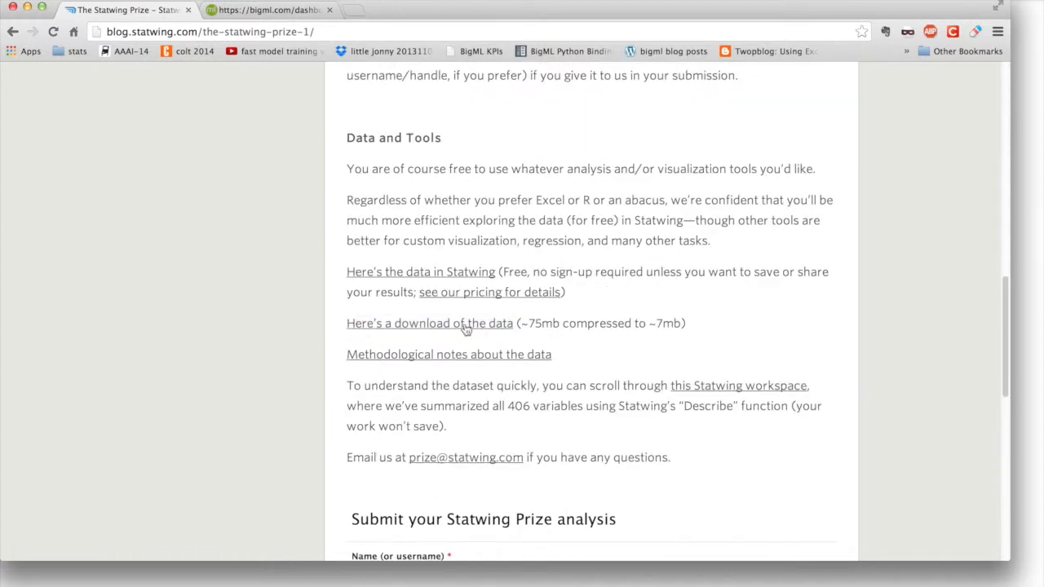
right_click(447, 328)
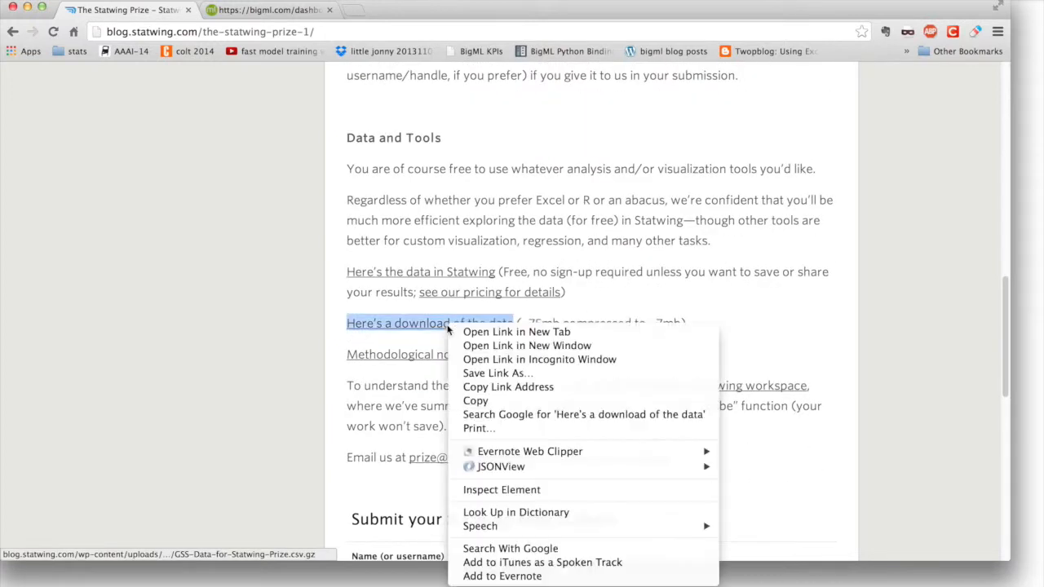
click(507, 387)
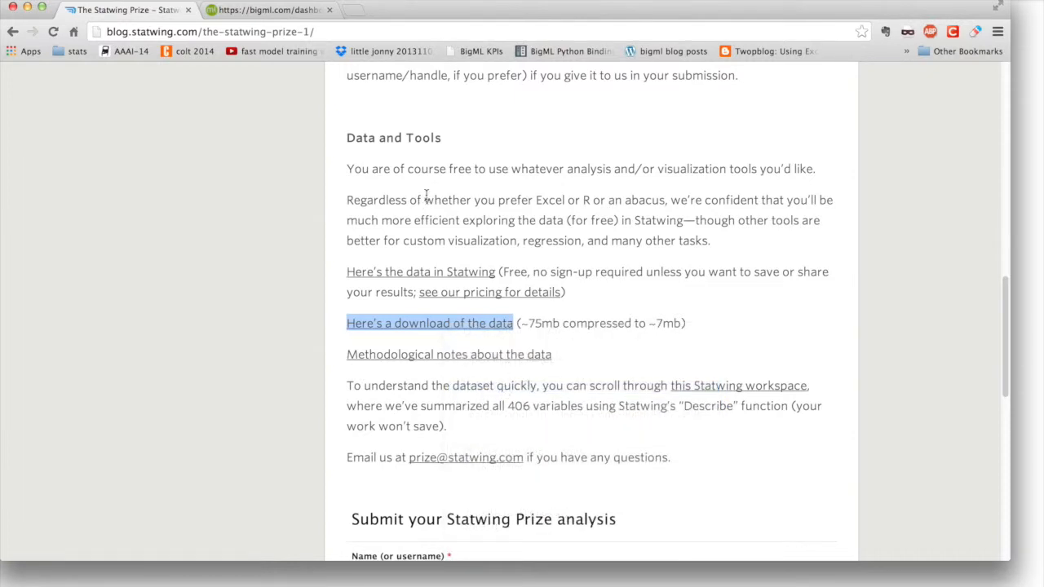
Switch to BigML and start a new source from a URL, pasting in the copied data link
click(281, 11)
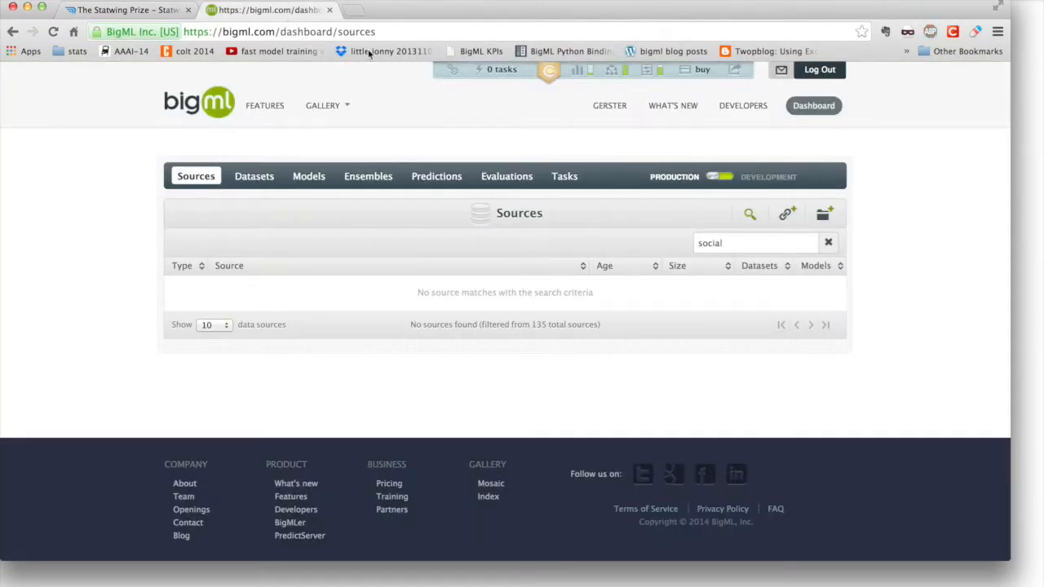
click(787, 216)
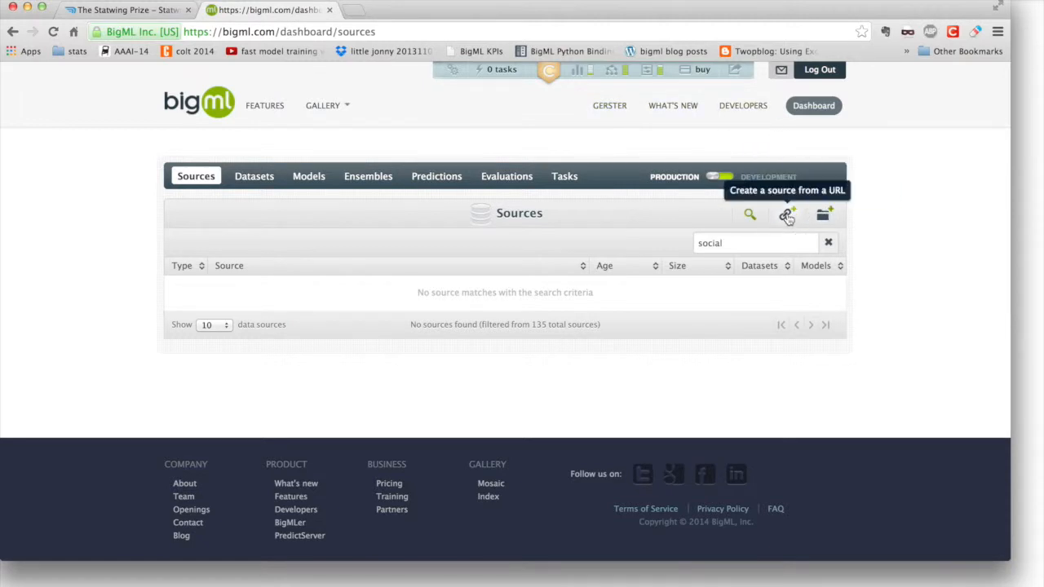
click(493, 231)
right_click(493, 235)
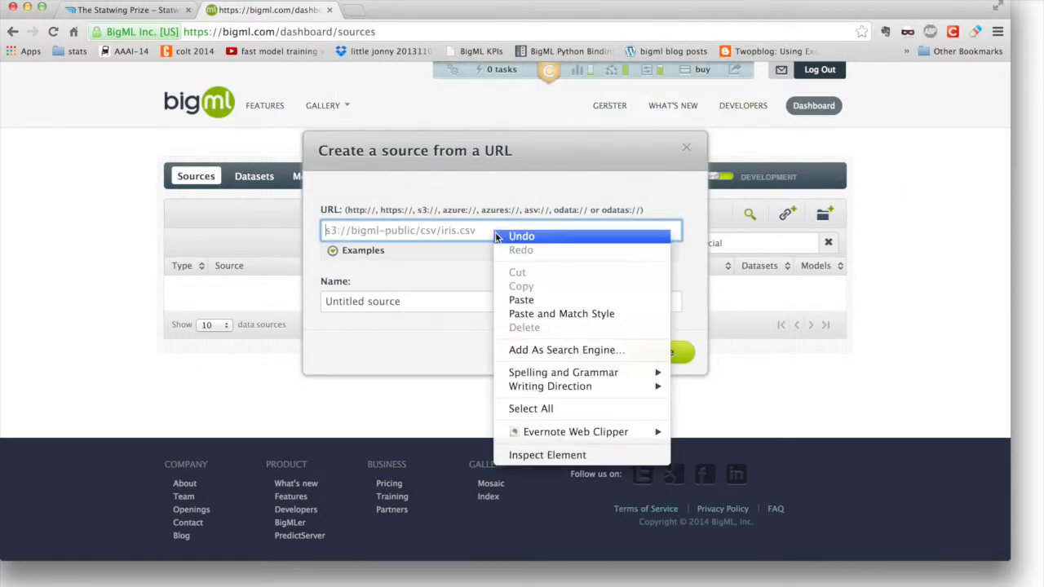
click(522, 299)
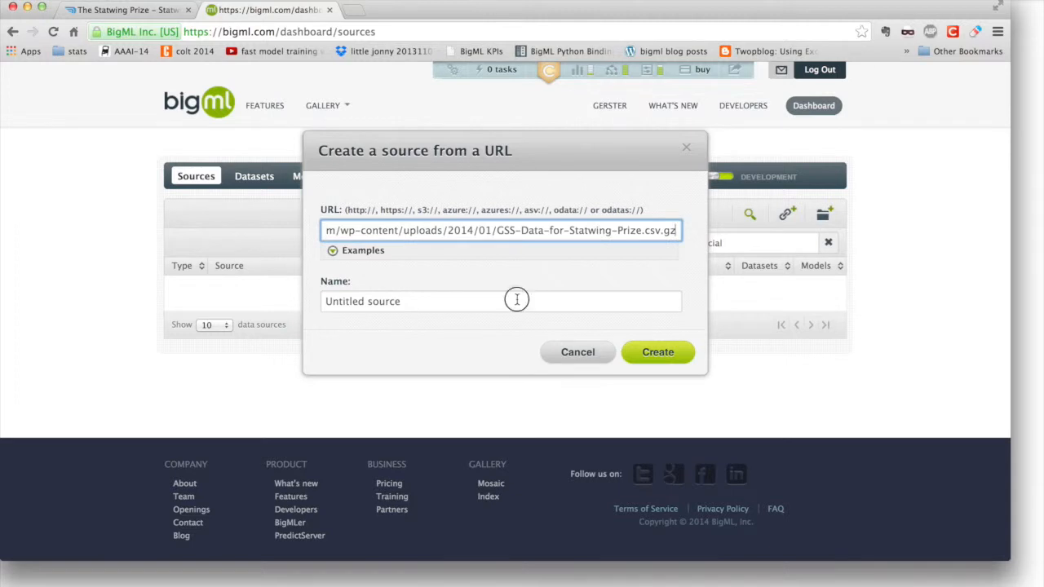
Name the new source "Social Survey" and create it
triple_click(516, 299)
text(Social Survey)
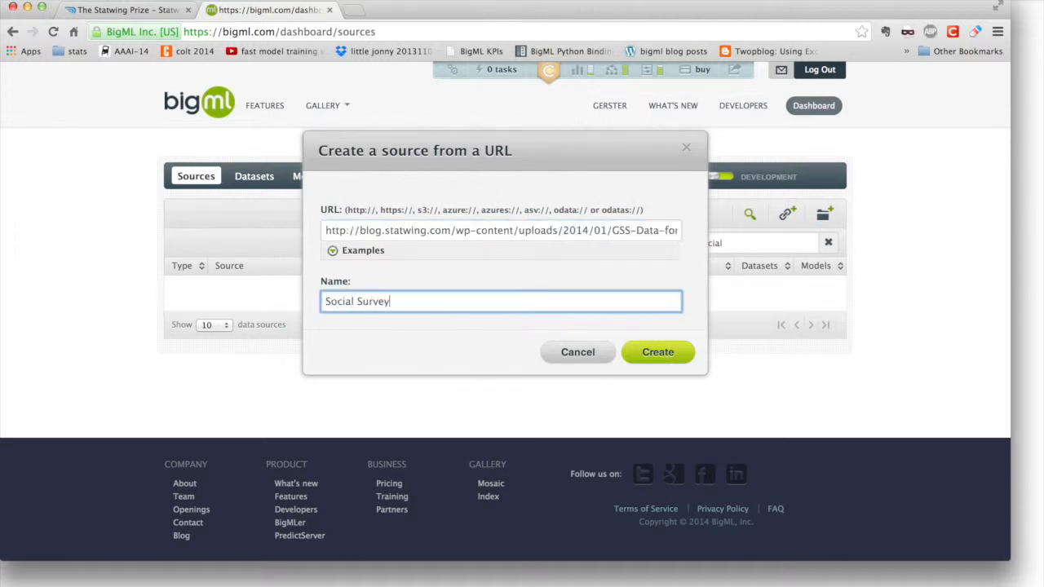
click(653, 351)
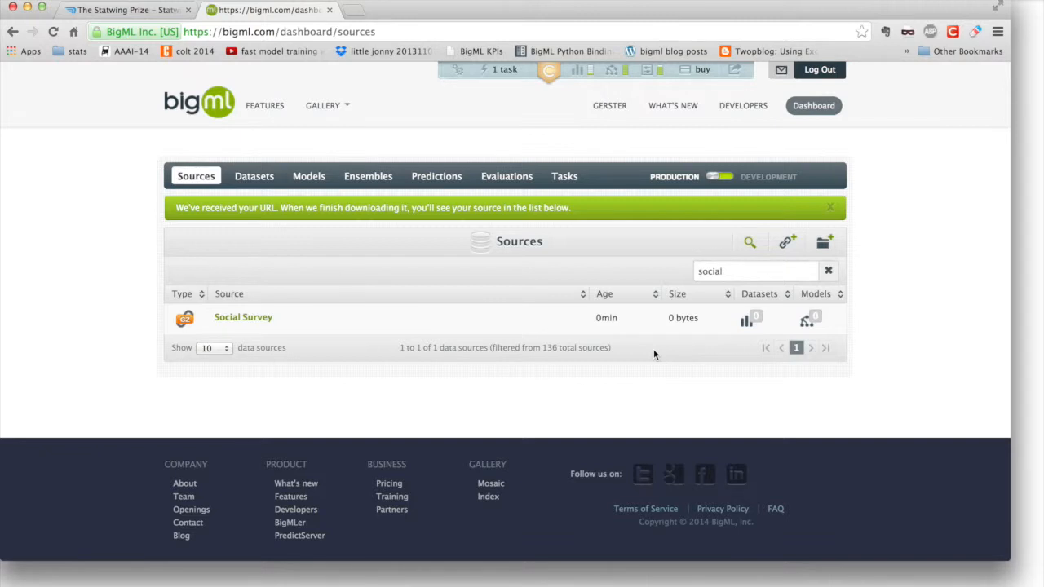
Open the Social Survey source and set its list to show 100 fields per page
click(273, 319)
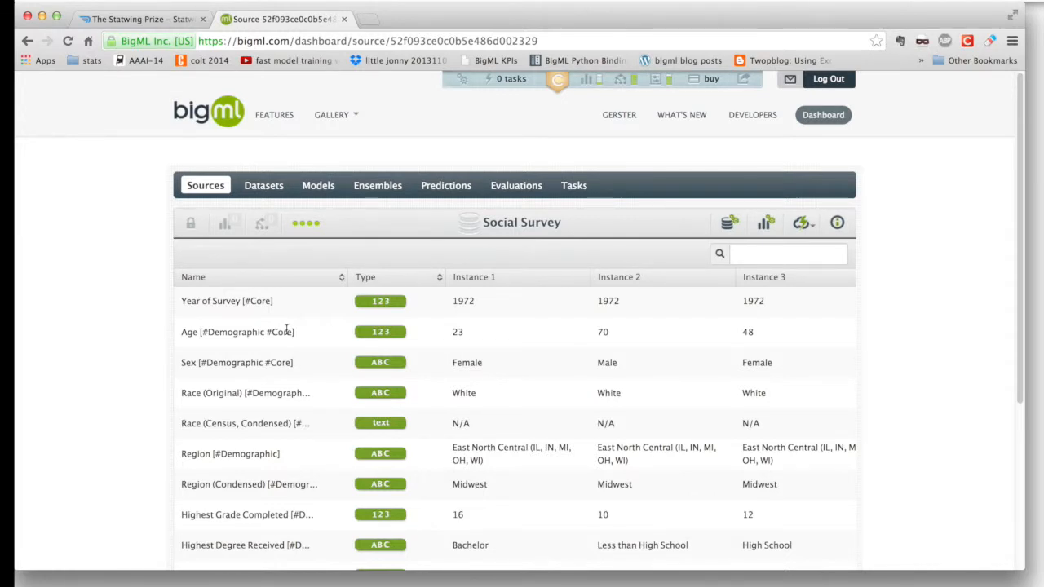
scroll(287, 329, down, 3)
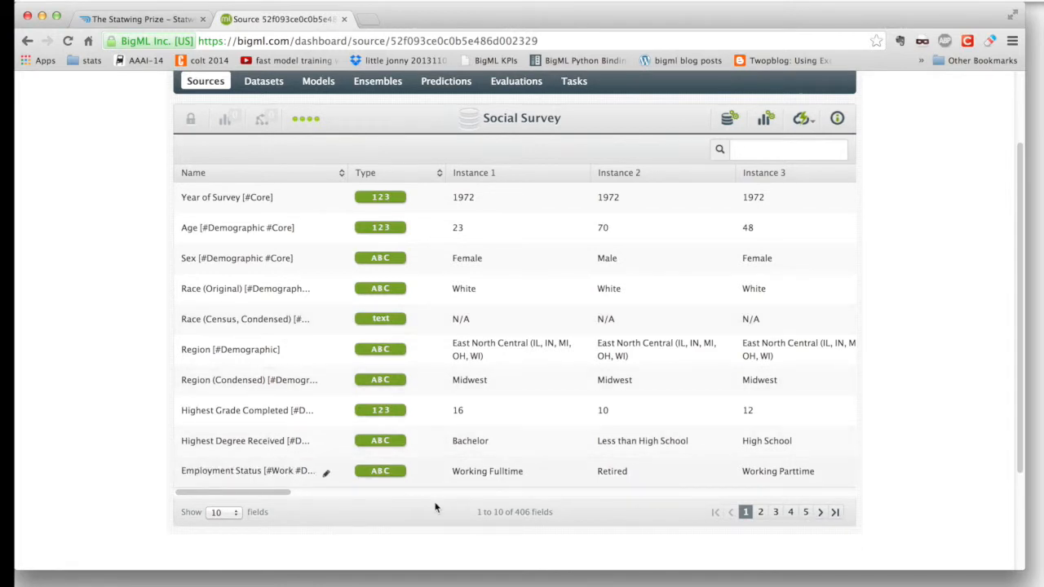
double_click(522, 511)
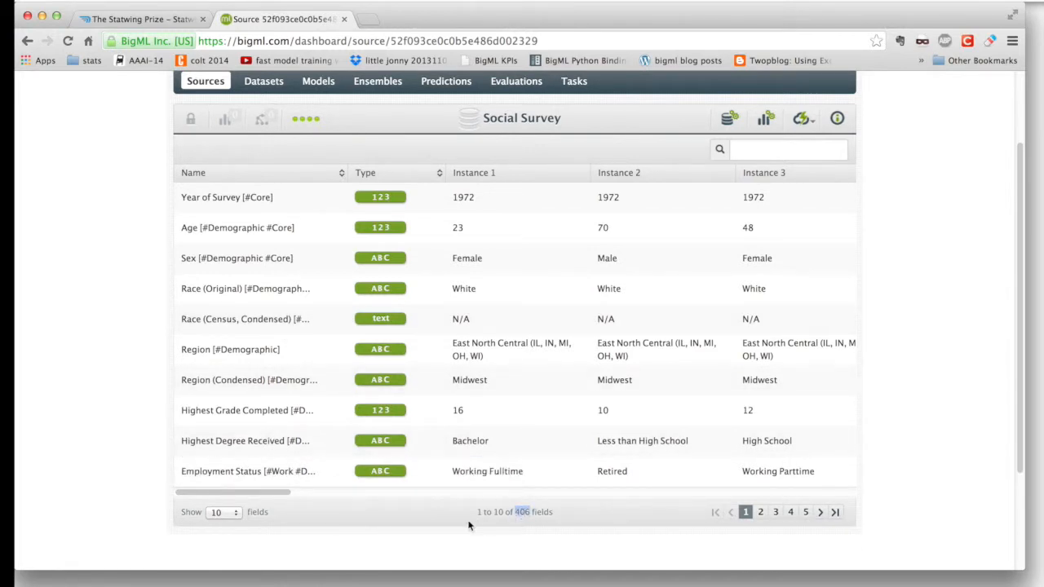
click(227, 512)
click(227, 549)
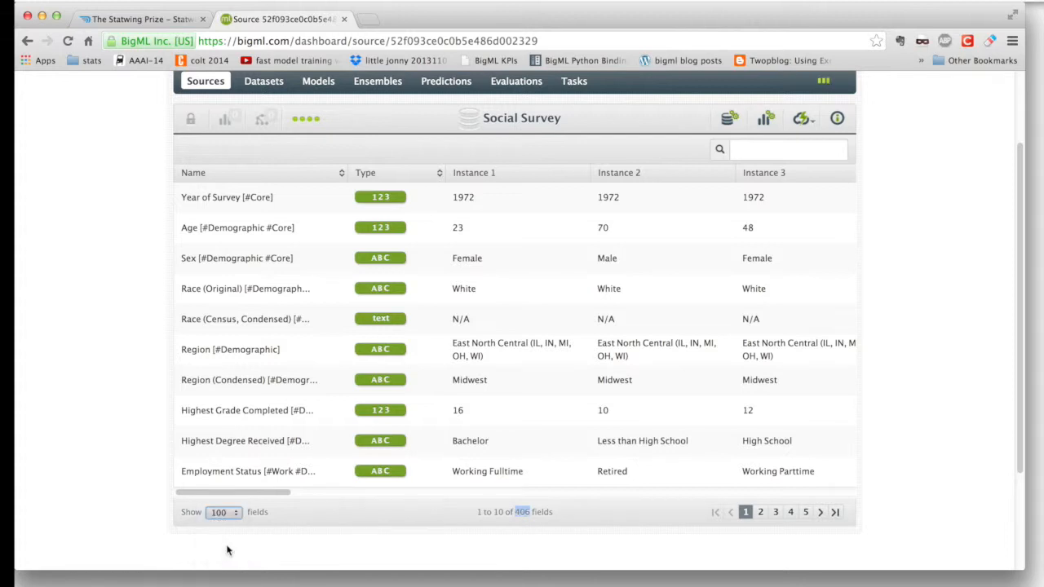
Examine the names, types and sample values of the survey fields in the source
scroll(239, 396, down, 5)
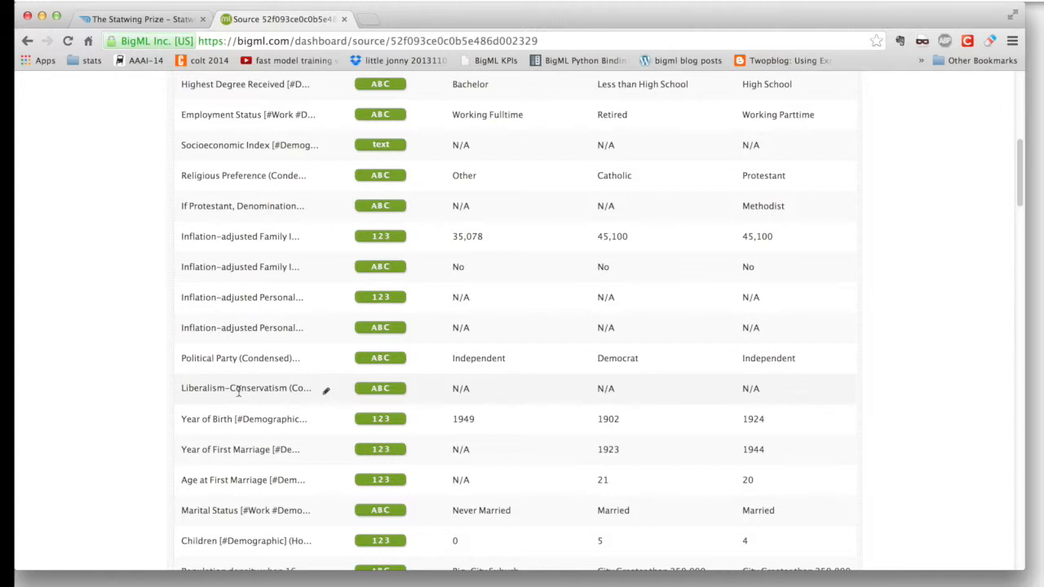
scroll(239, 391, down, 3)
scroll(238, 395, down, 2)
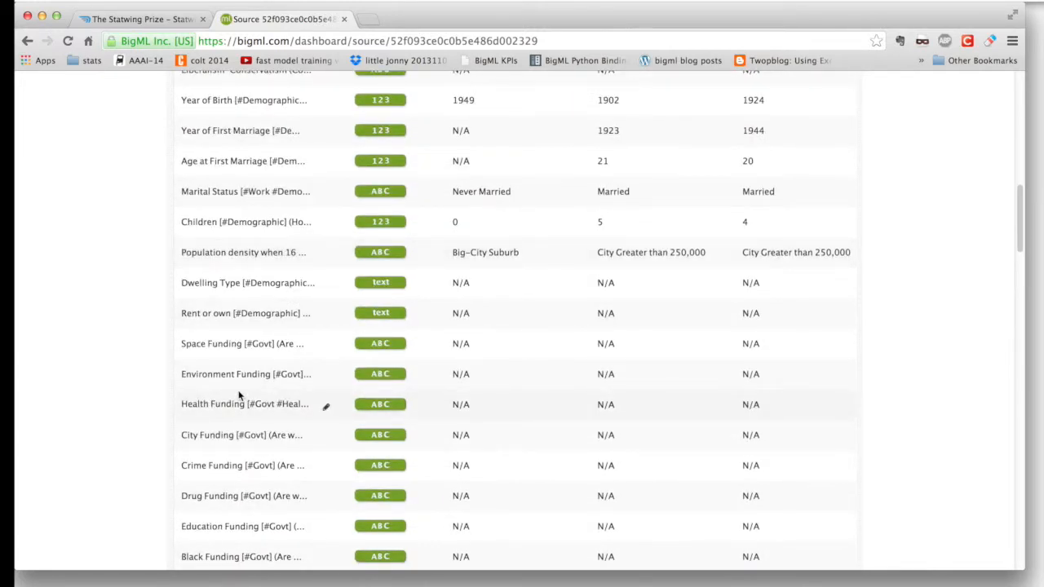
scroll(239, 396, down, 5)
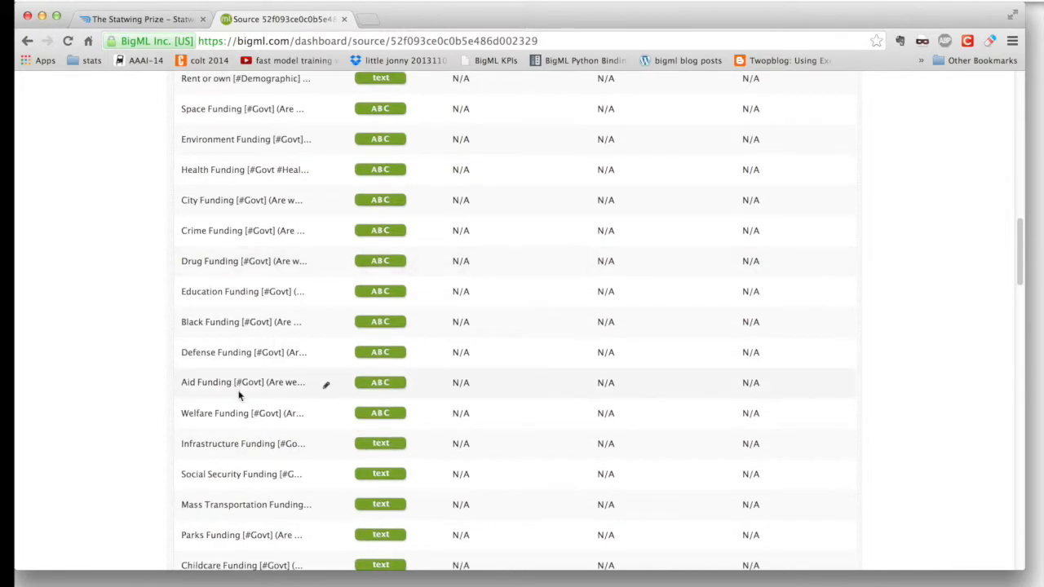
scroll(239, 396, down, 4)
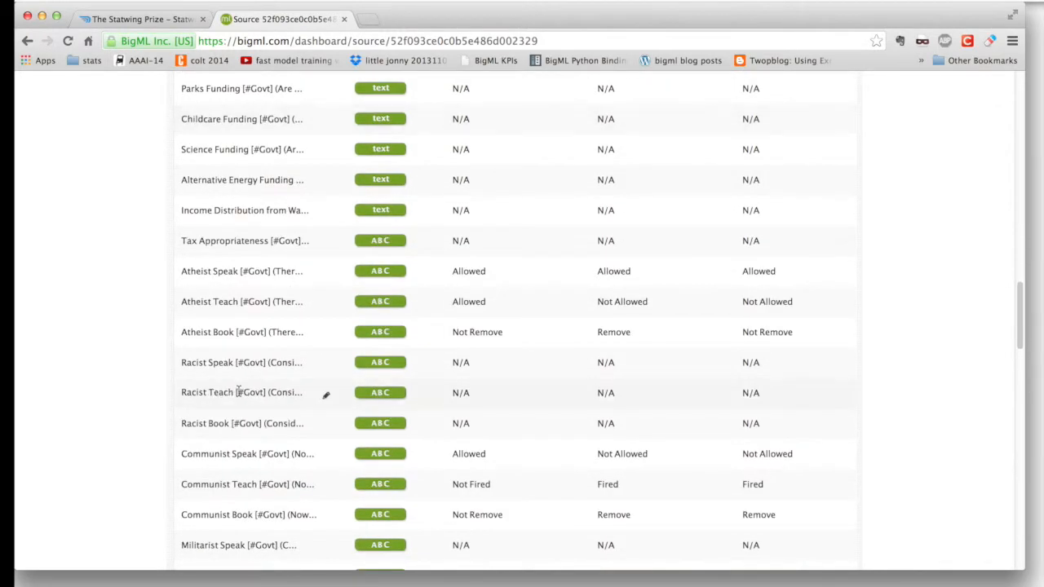
scroll(239, 396, down, 5)
scroll(239, 392, down, 2)
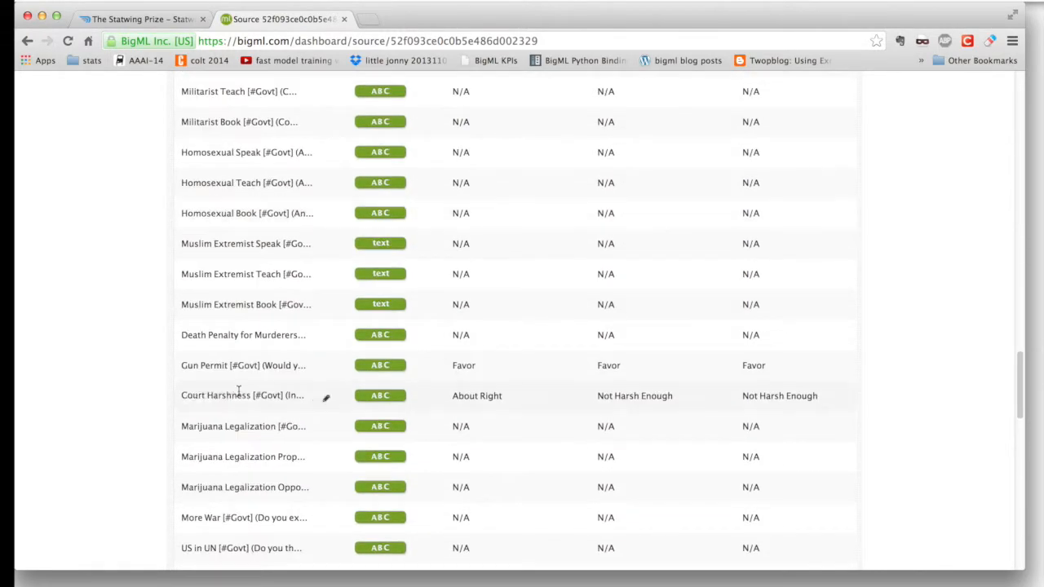
Create a 1-click dataset from the Social Survey source
scroll(239, 392, up, 15)
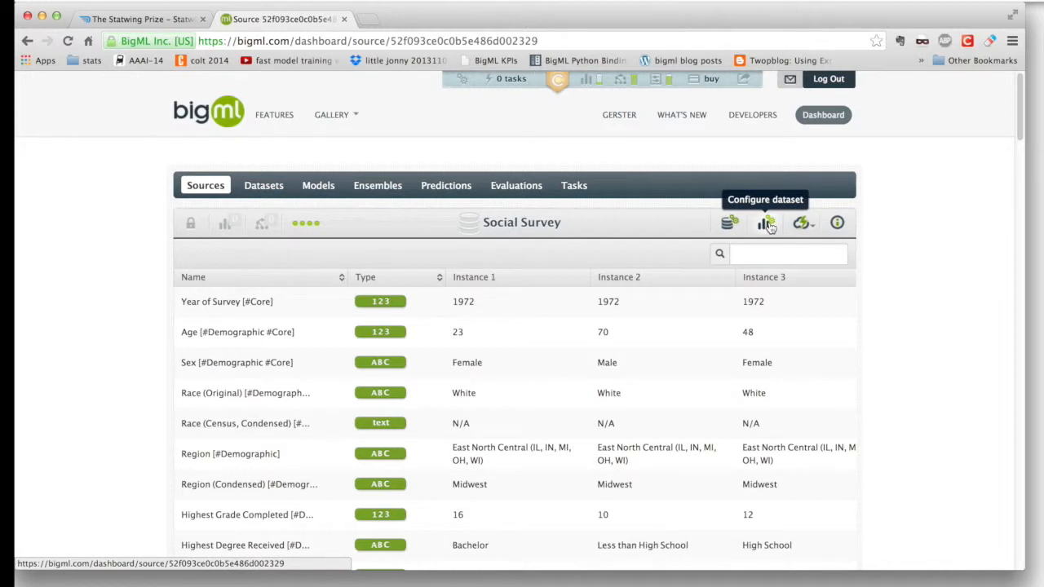
click(801, 223)
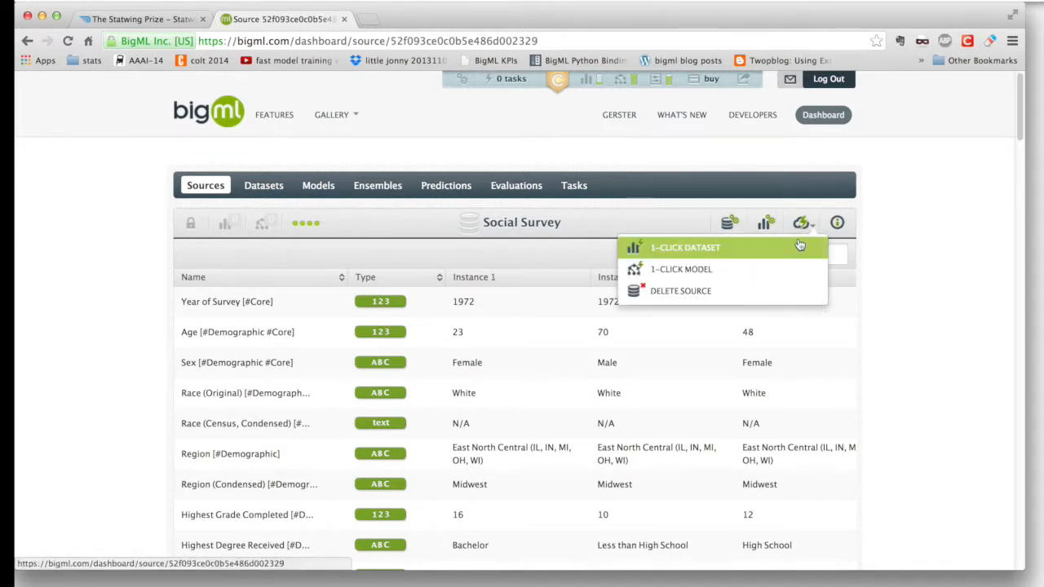
click(798, 245)
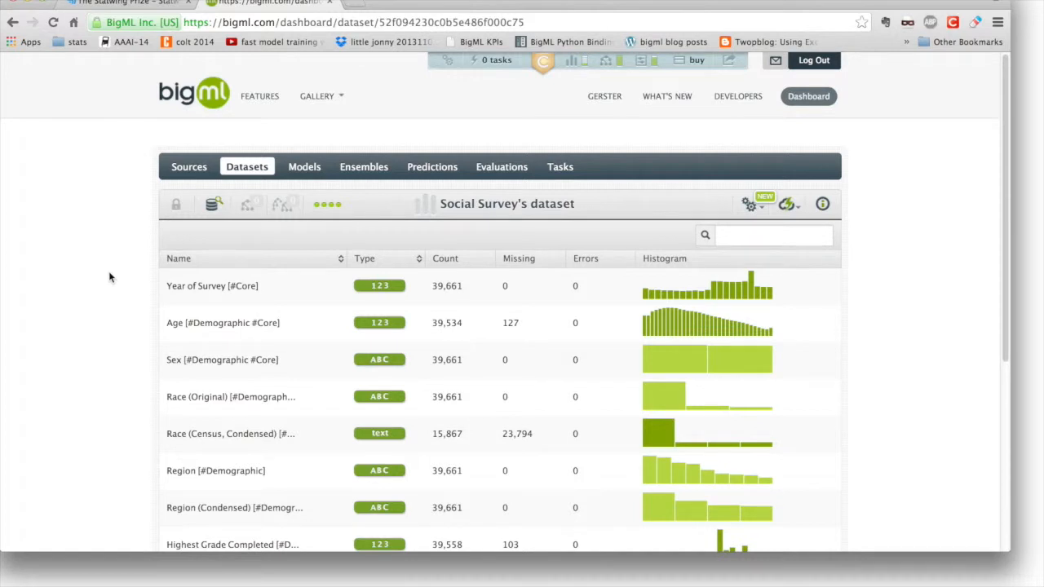
Show 100 fields per page in the Social Survey dataset and look through their counts and histograms
scroll(109, 277, down, 5)
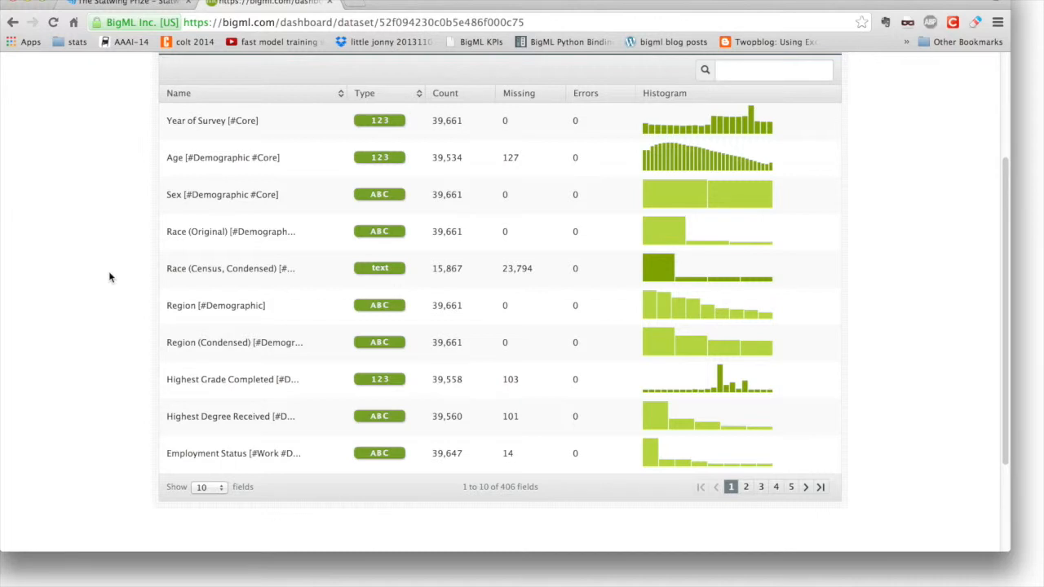
scroll(109, 277, up, 2)
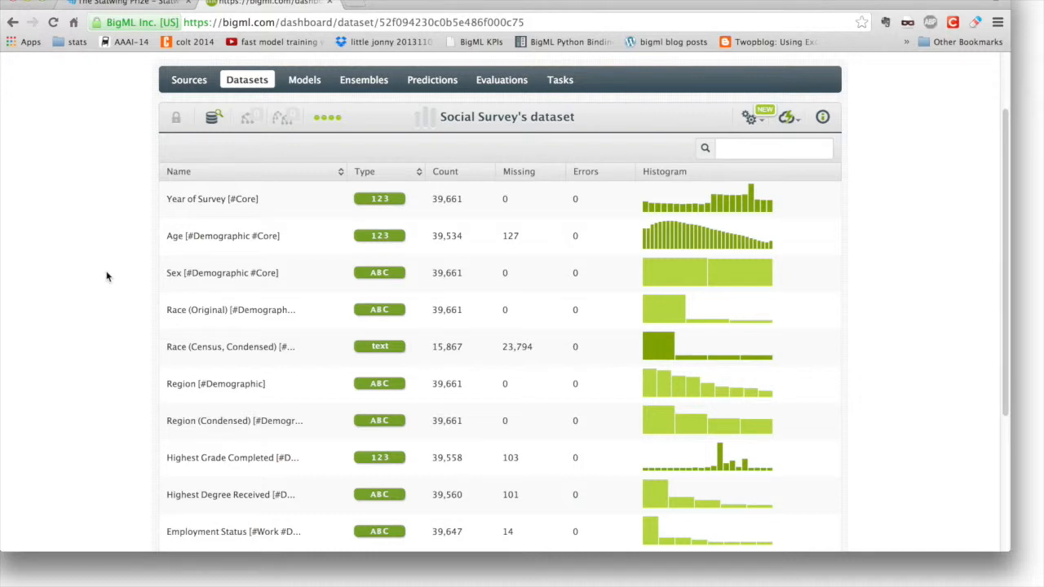
scroll(109, 275, down, 5)
click(199, 353)
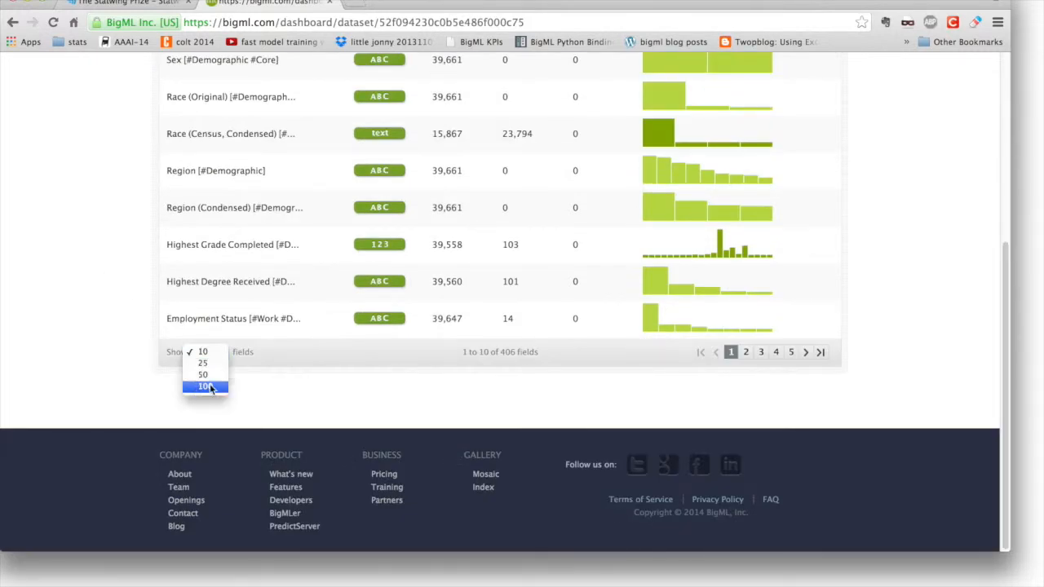
click(208, 391)
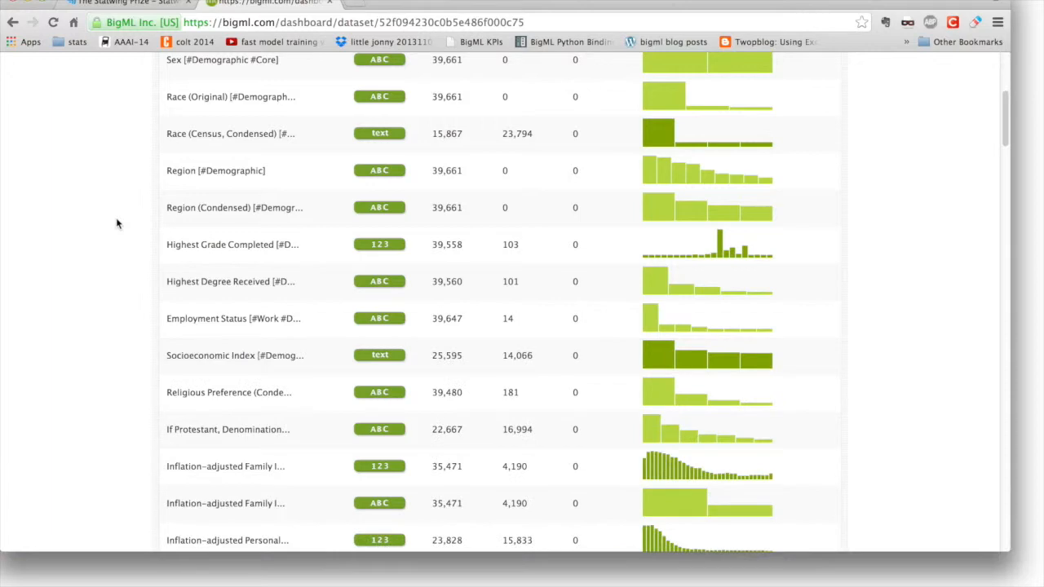
scroll(117, 224, up, 3)
scroll(117, 223, down, 6)
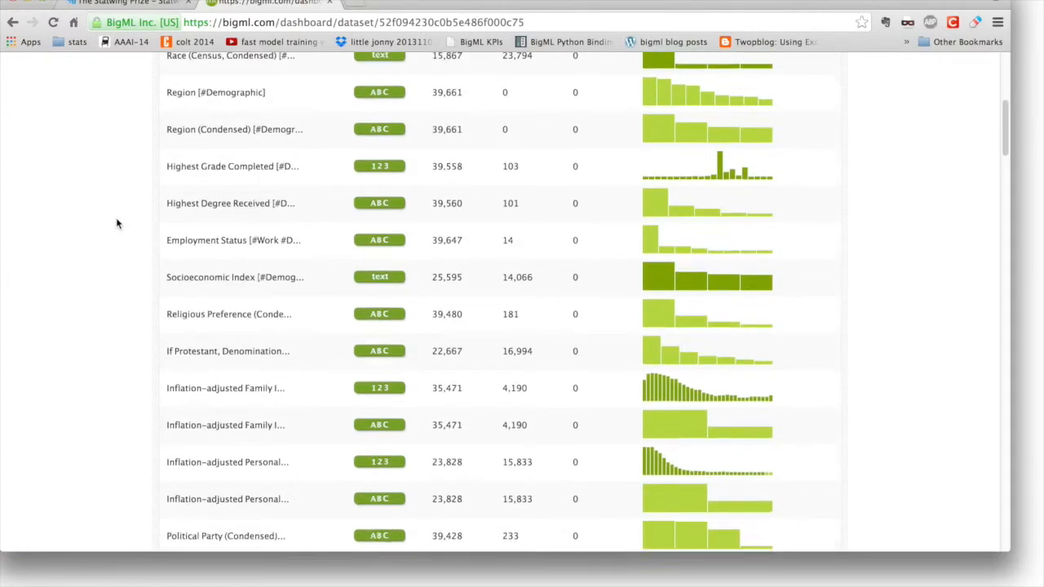
Open the dataset's model configuration and choose the numeric Inflation-adjusted Family Income field as the objective, searching for "income"
scroll(116, 223, up, 9)
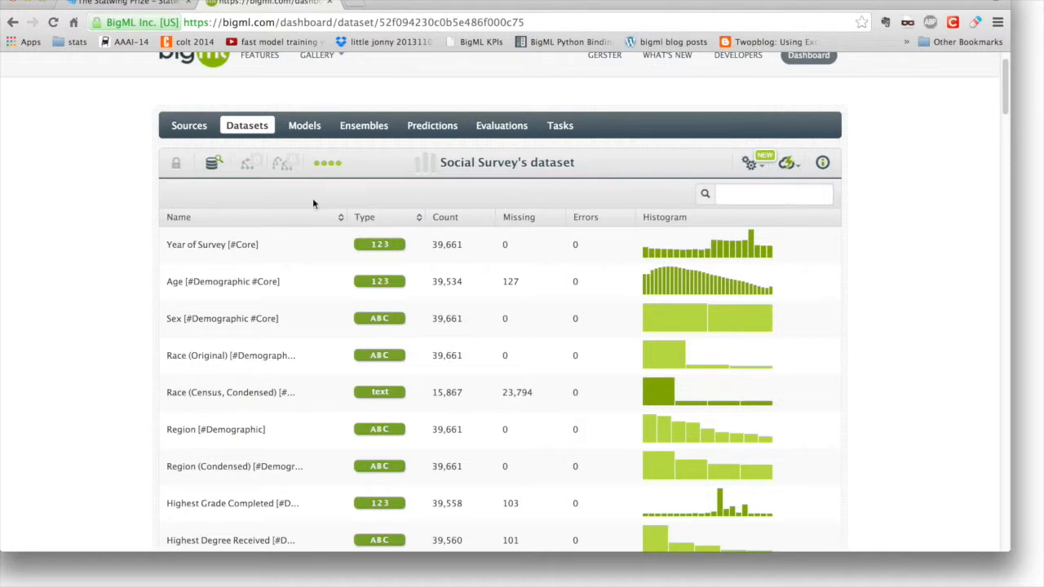
click(750, 163)
click(750, 186)
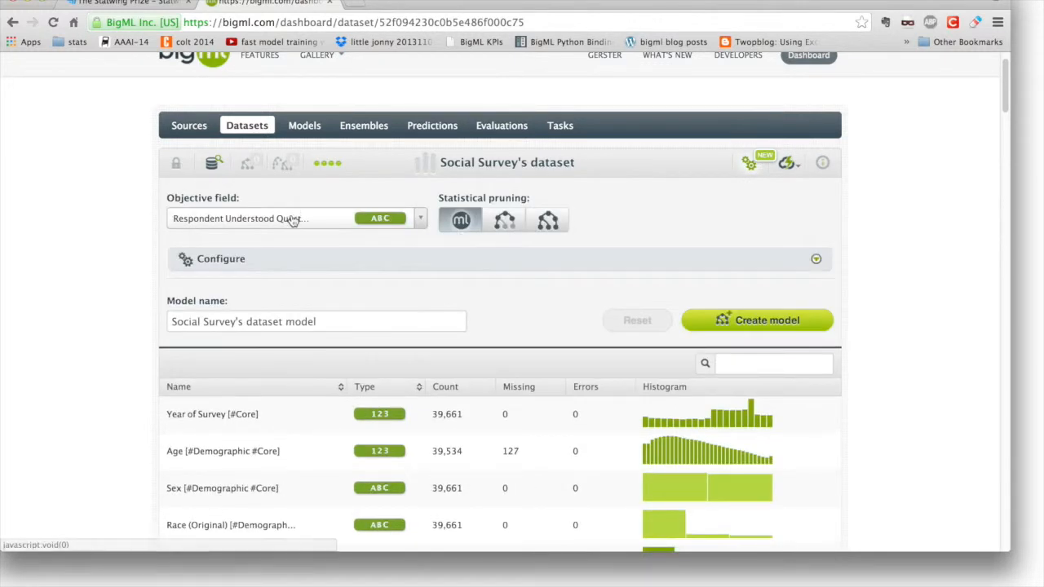
click(292, 220)
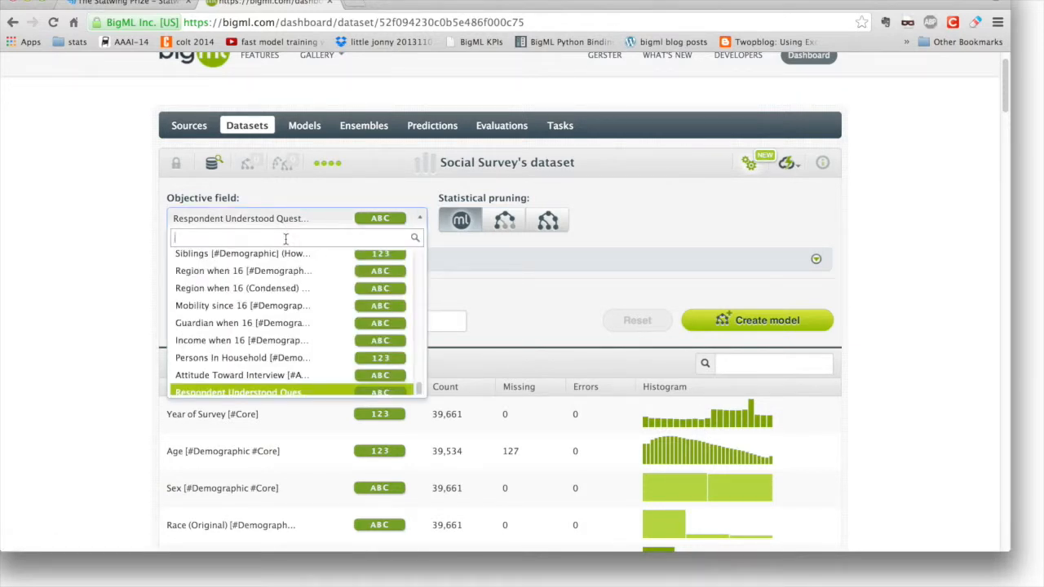
text(in)
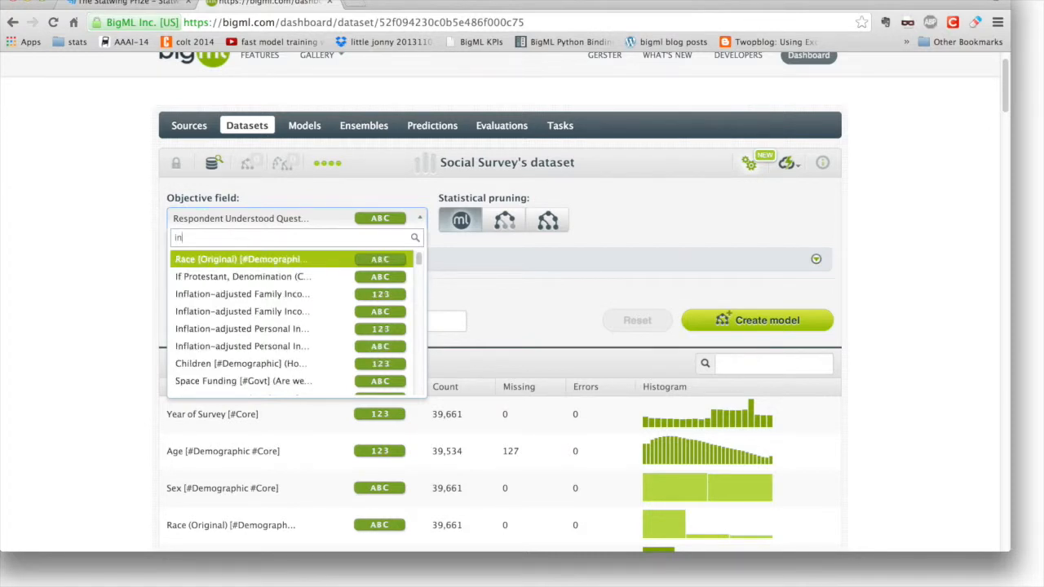
text(come)
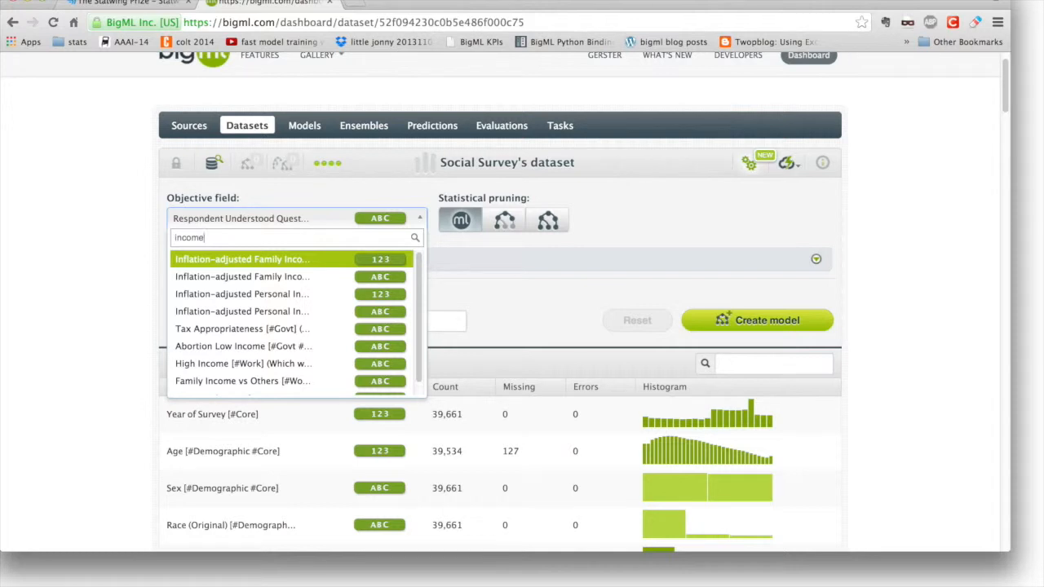
click(340, 260)
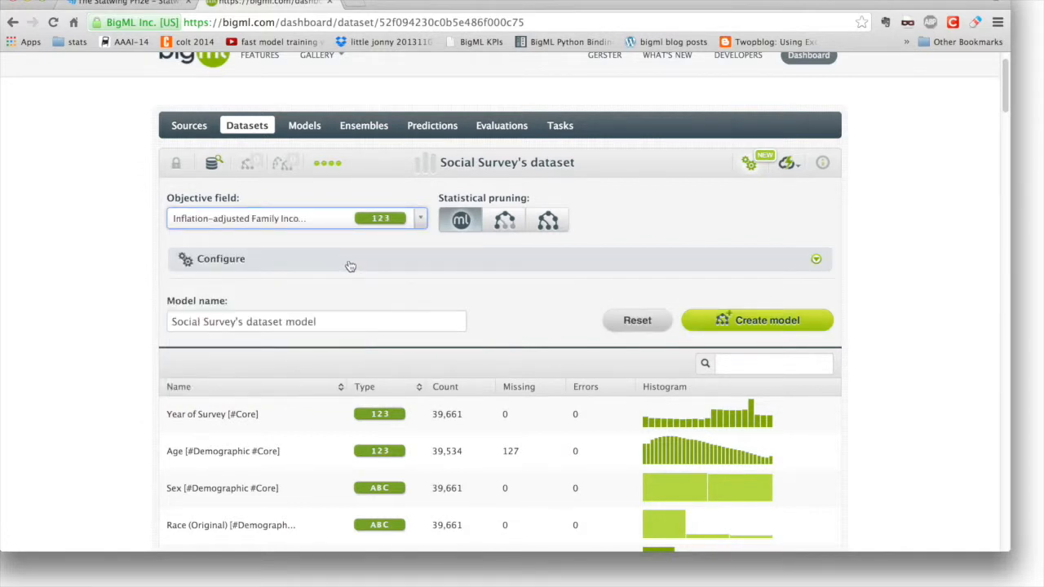
Filter the fields by "in", exclude the categorical family income and both personal income inflation-adjusted fields, and create the model
click(748, 364)
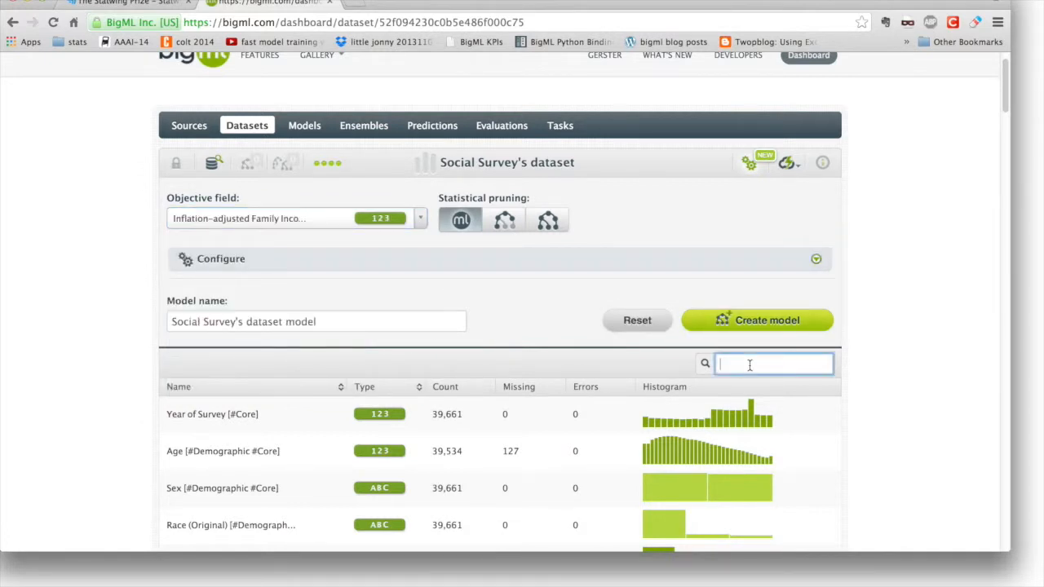
text(in)
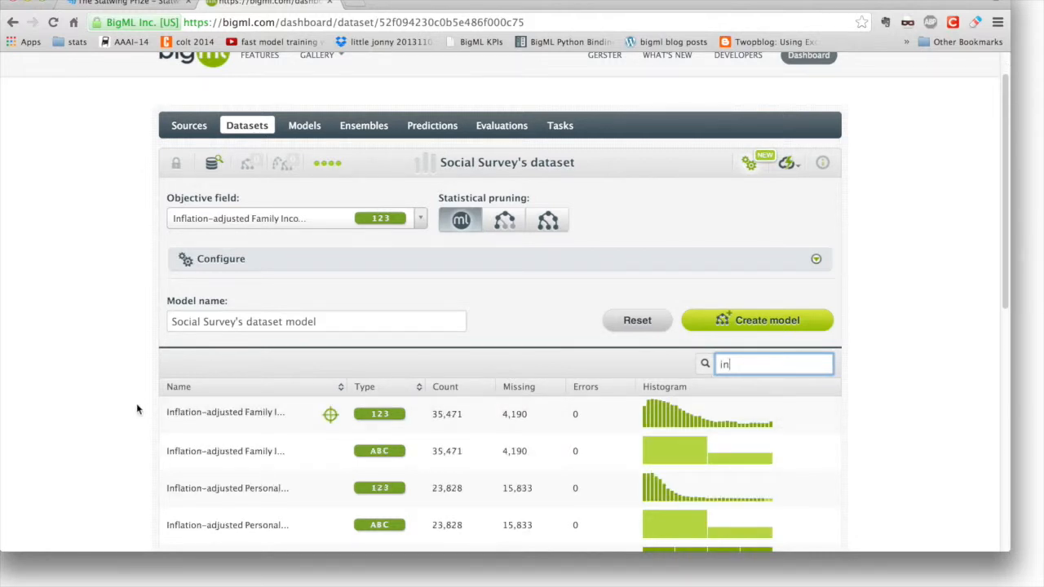
scroll(135, 403, down, 2)
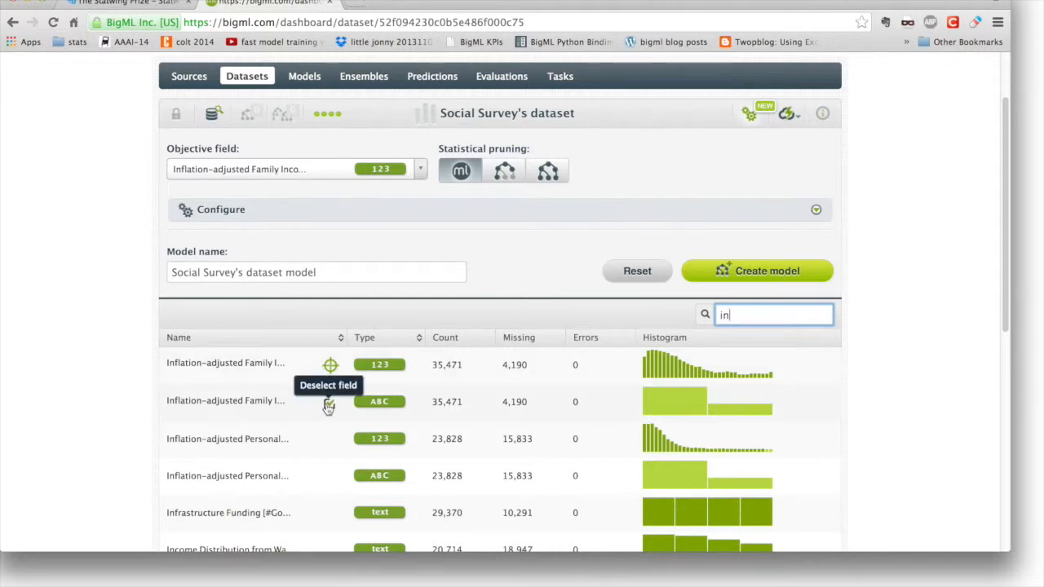
click(328, 406)
click(330, 441)
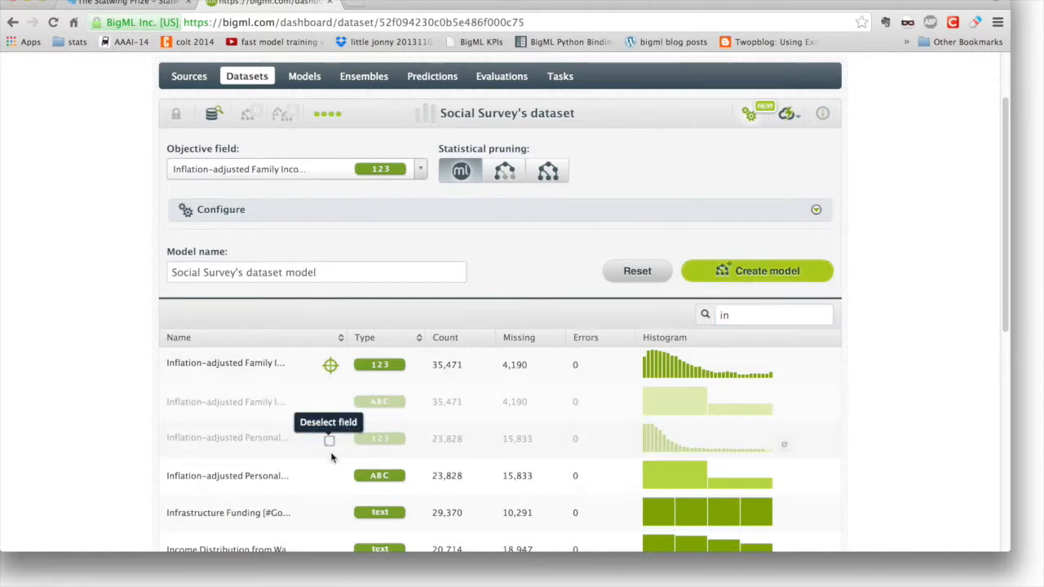
click(330, 479)
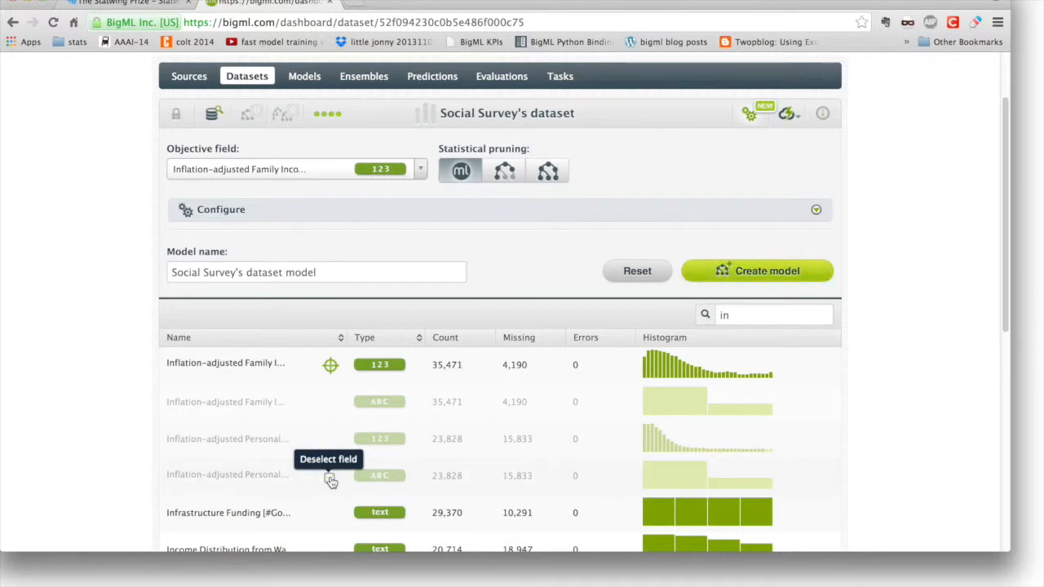
click(775, 272)
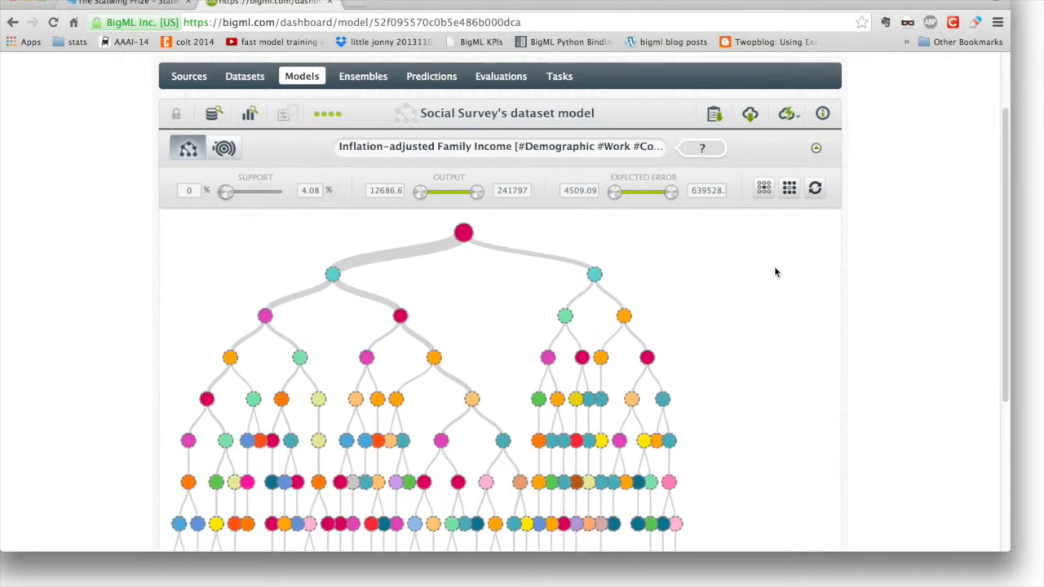
Show the income model as a sunburst coloured by prediction and examine the root and its first branches
scroll(775, 272, down, 2)
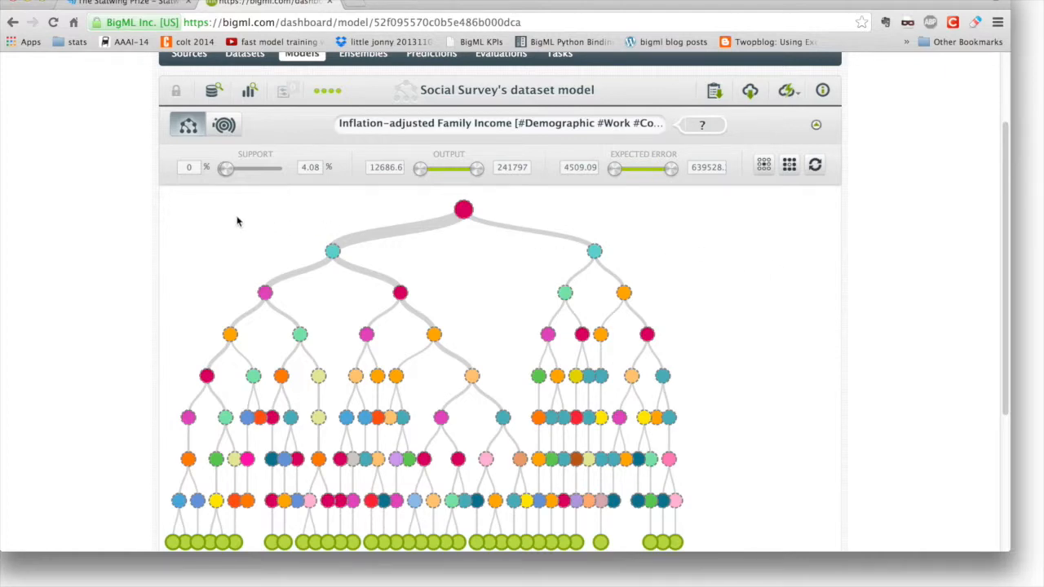
click(223, 126)
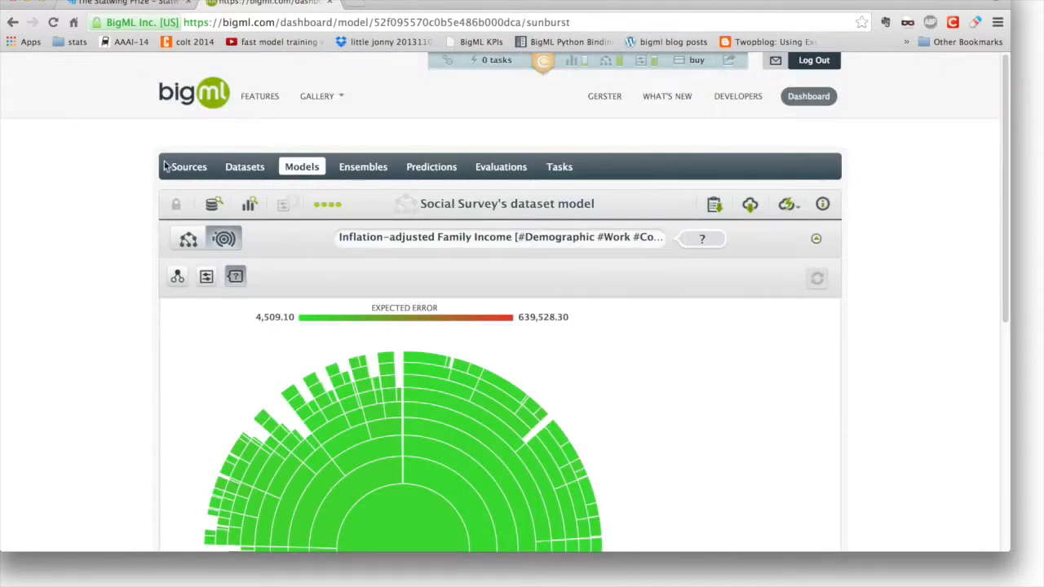
scroll(102, 206, down, 3)
click(207, 150)
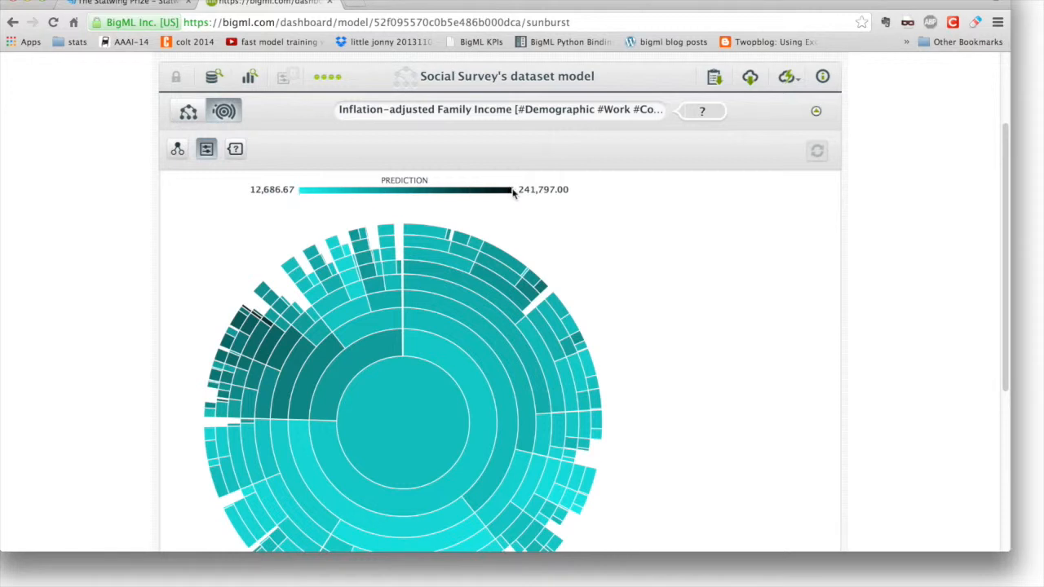
scroll(178, 220, down, 2)
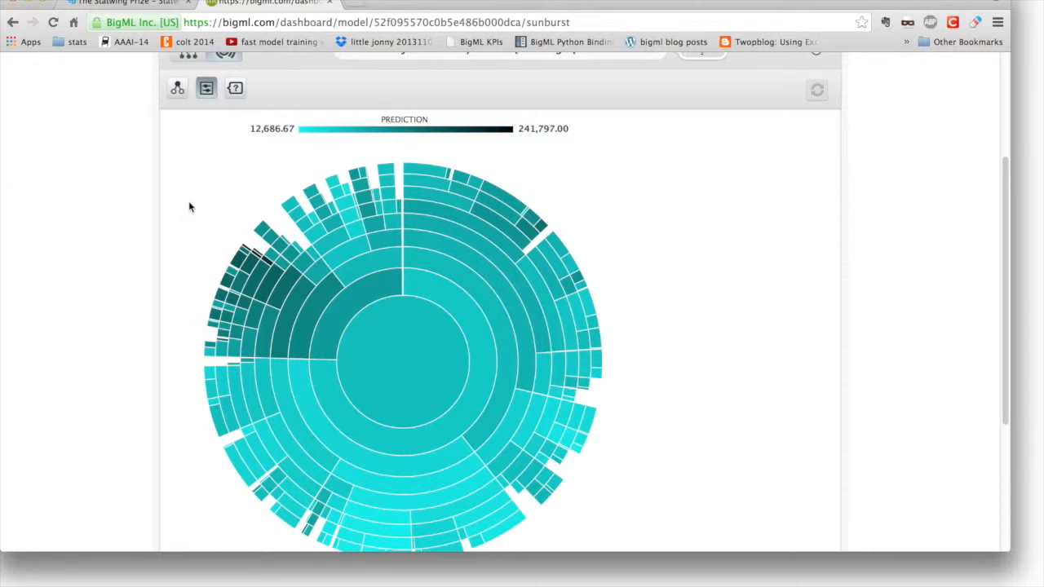
mouse_move(411, 368)
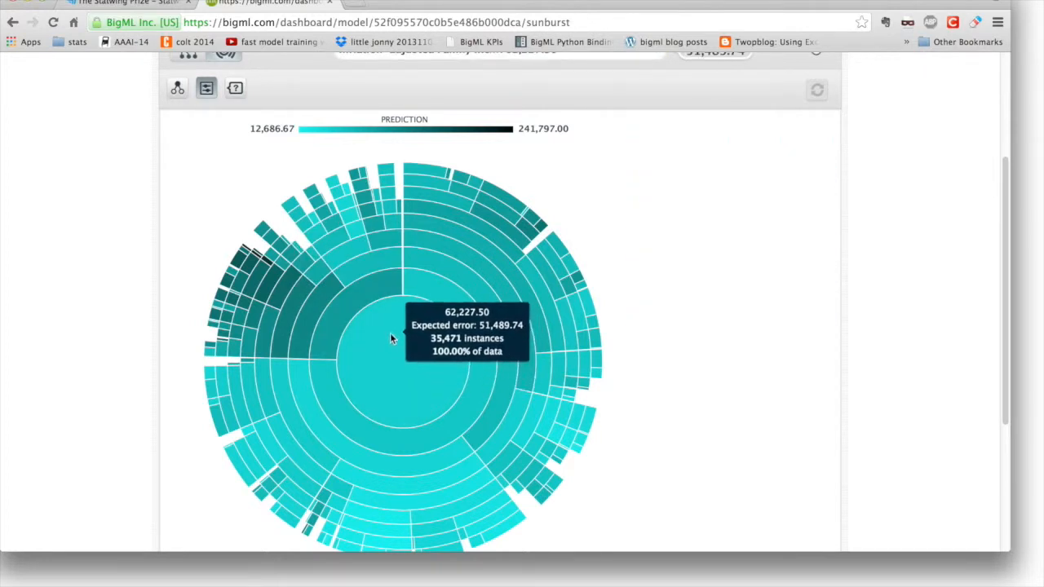
mouse_move(379, 285)
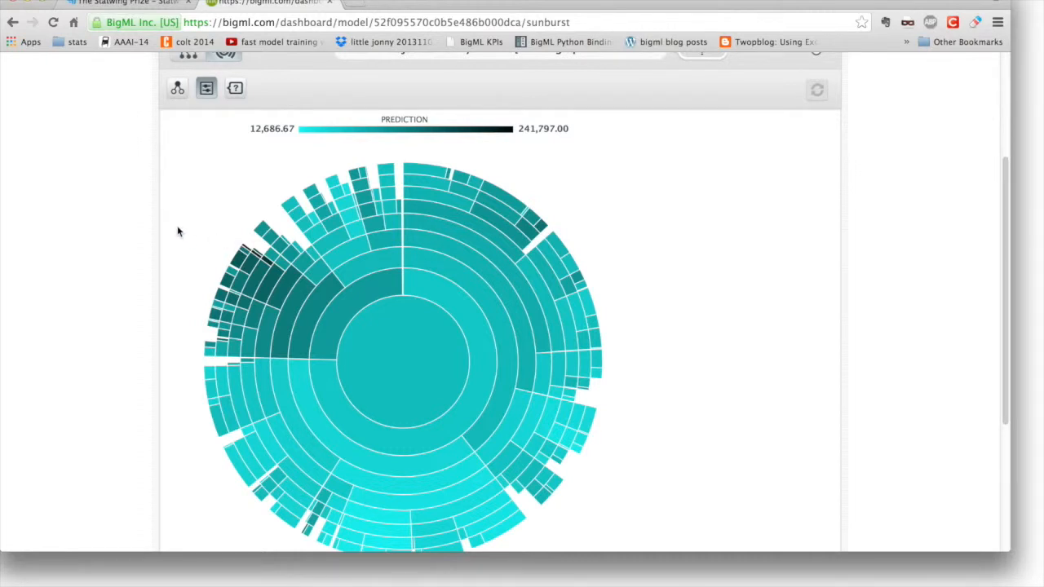
Return to the list of datasets and open Social Survey's dataset
scroll(178, 232, up, 5)
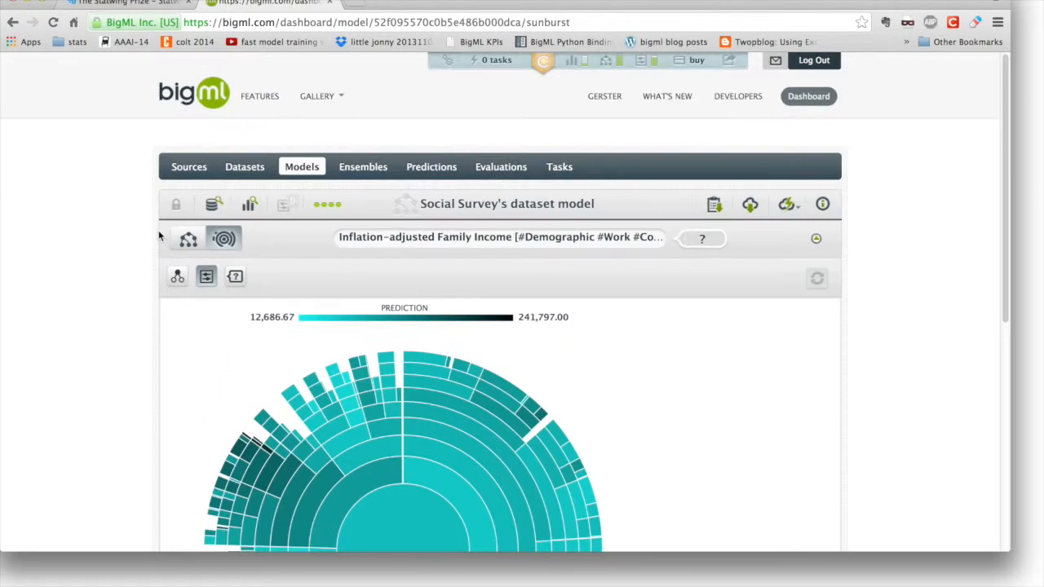
click(247, 171)
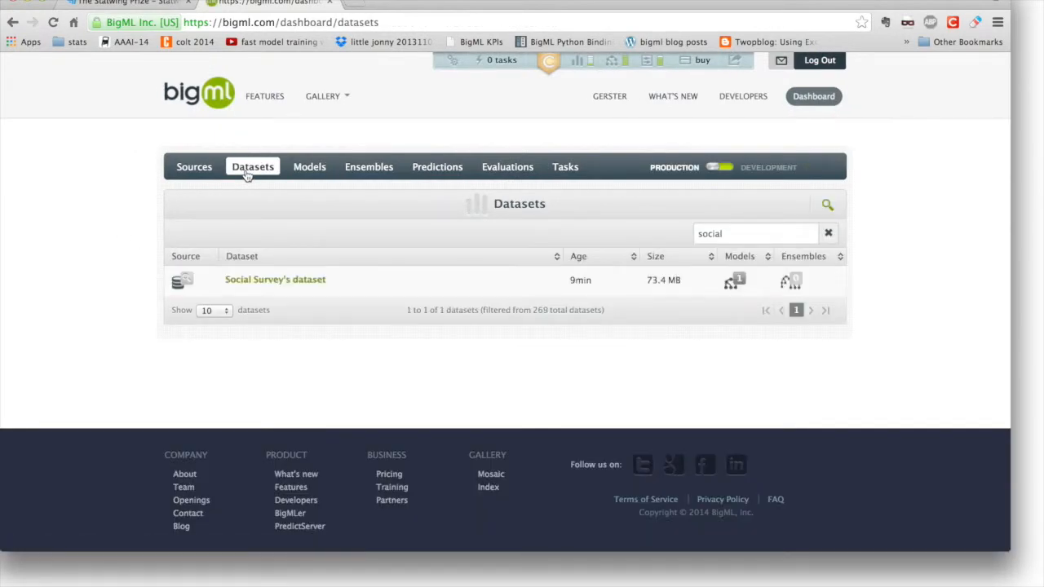
click(285, 280)
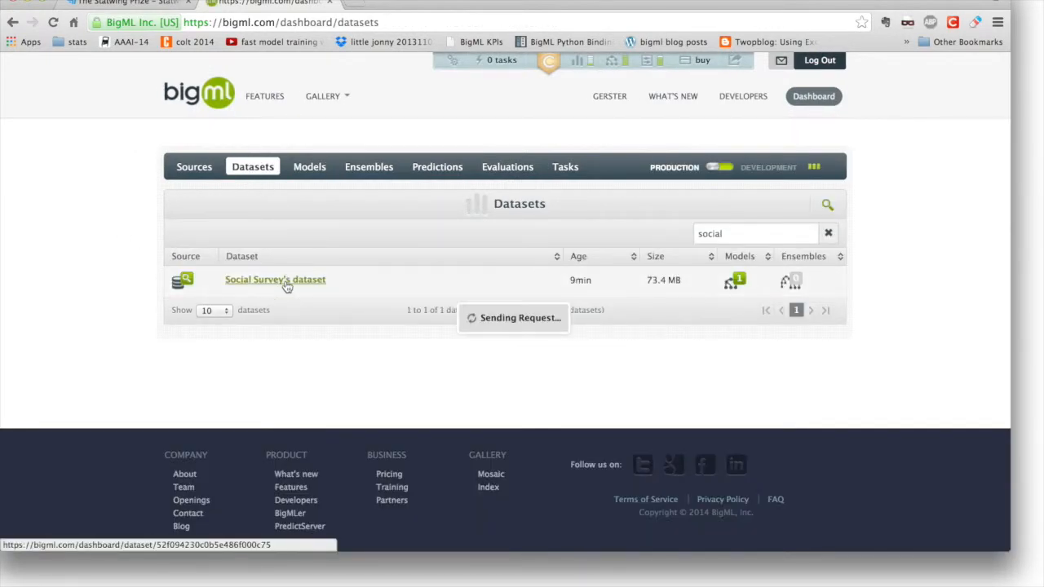
Filter the dataset's fields by "in" and rename the numeric Inflation-adjusted Family Income field to "Family Income"
click(734, 237)
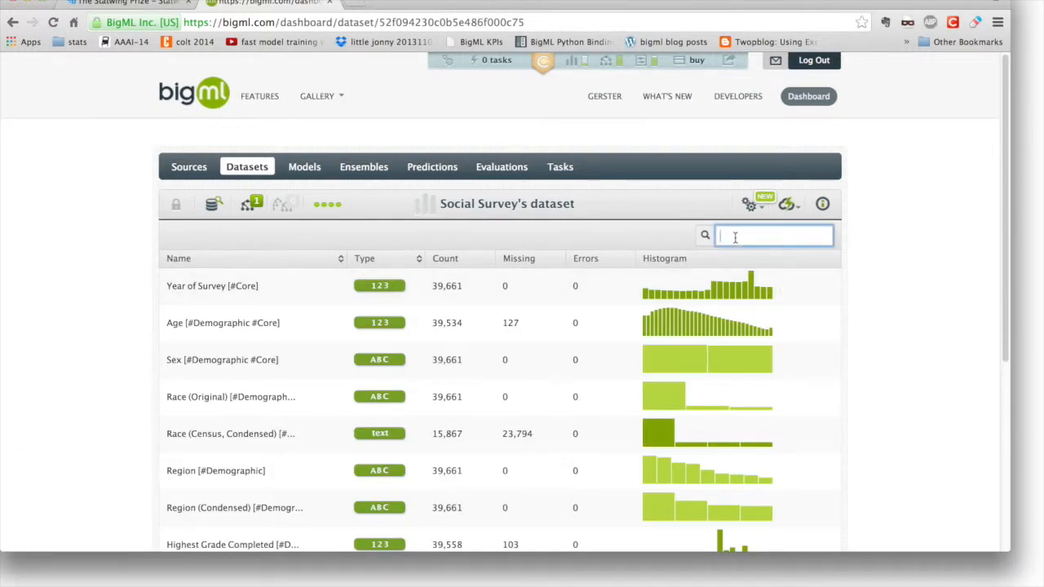
text(in)
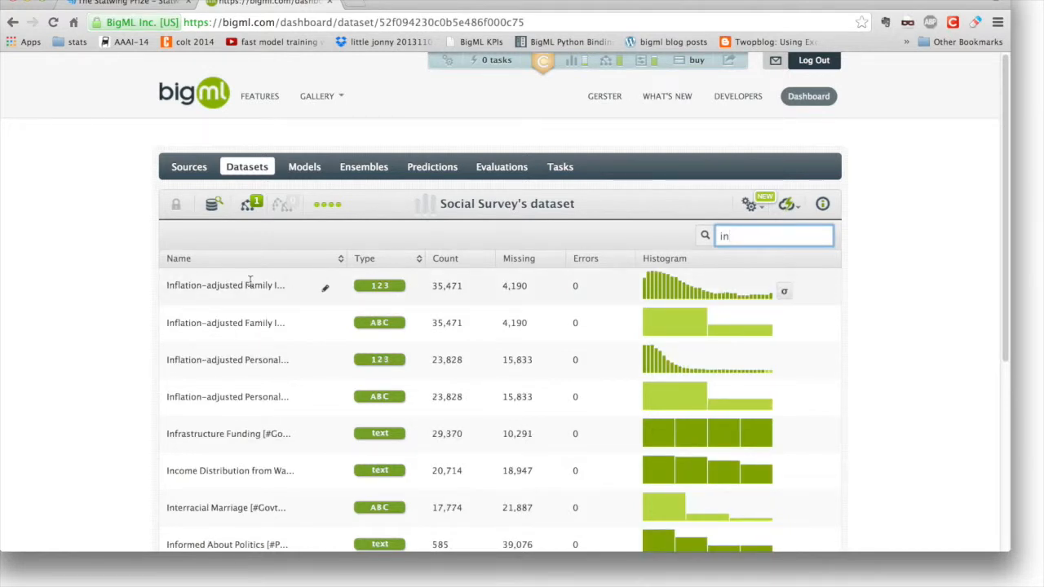
click(325, 288)
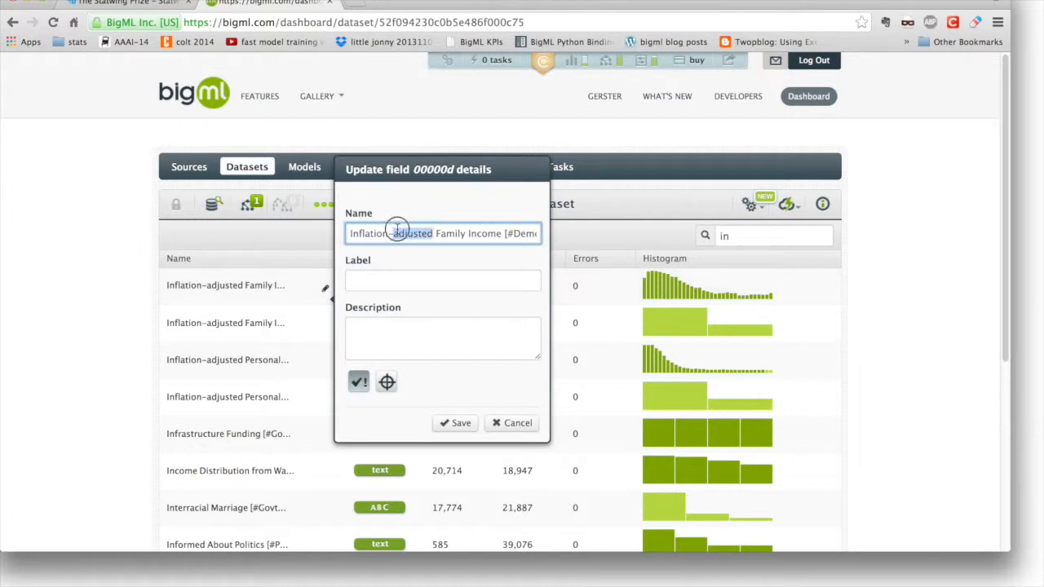
triple_click(390, 234)
text(Family Income)
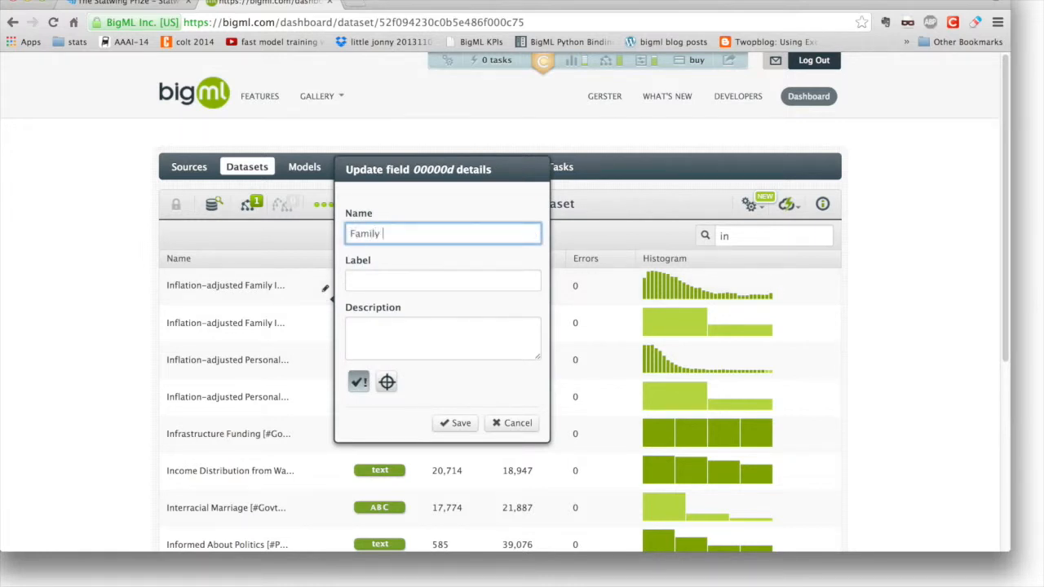
click(459, 424)
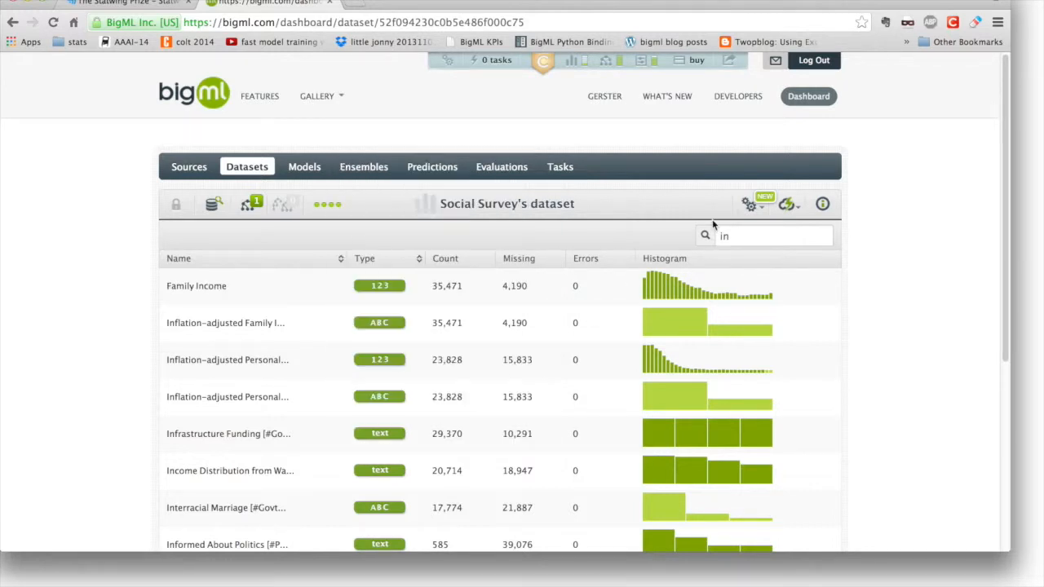
Add a field named "Family Income Cat" to the dataset, using the JSON expression operation
click(751, 205)
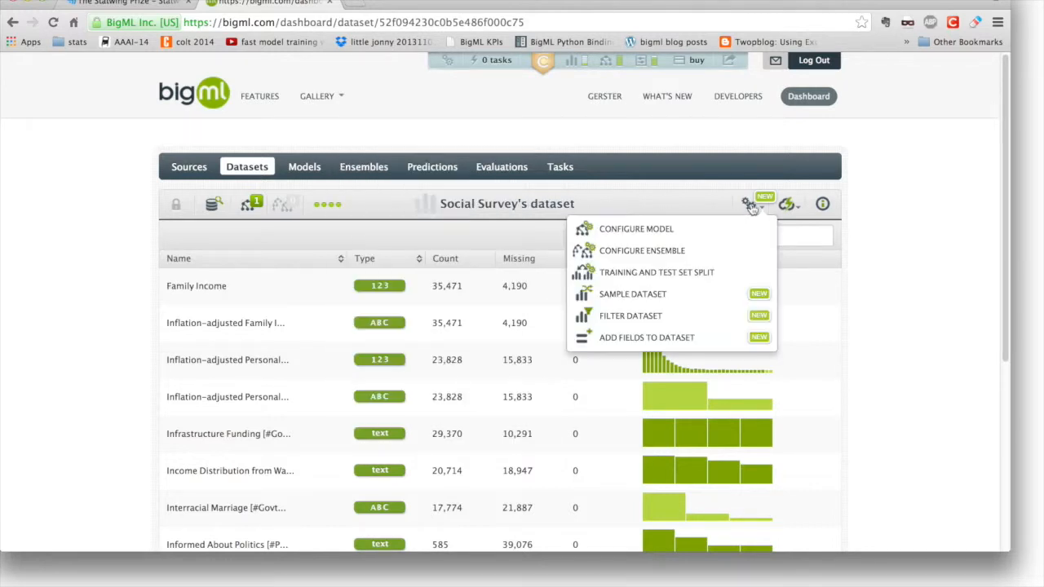
click(699, 337)
click(251, 254)
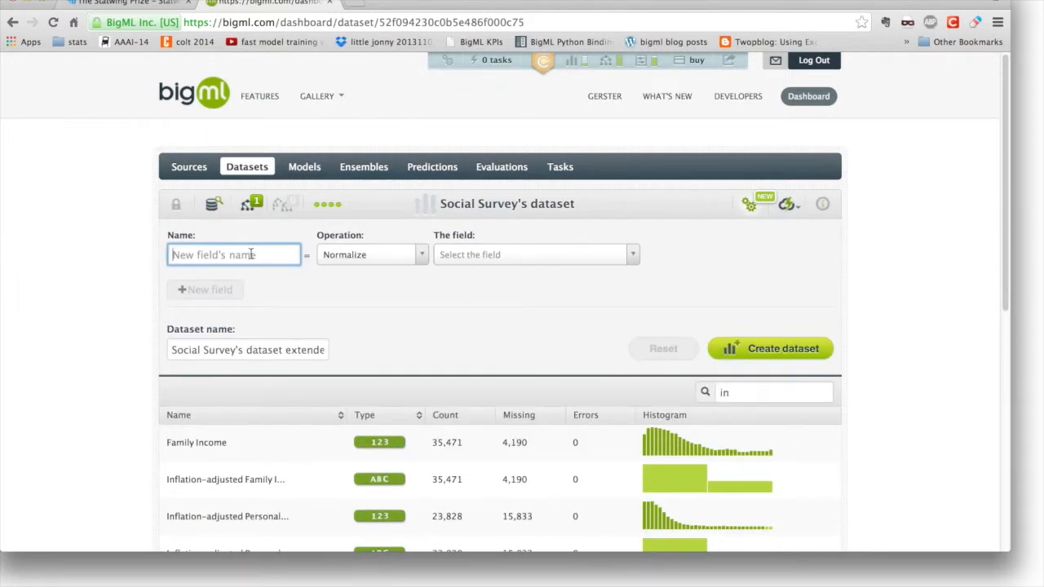
text(Family Income Cat)
click(366, 254)
drag(421, 306, 383, 403)
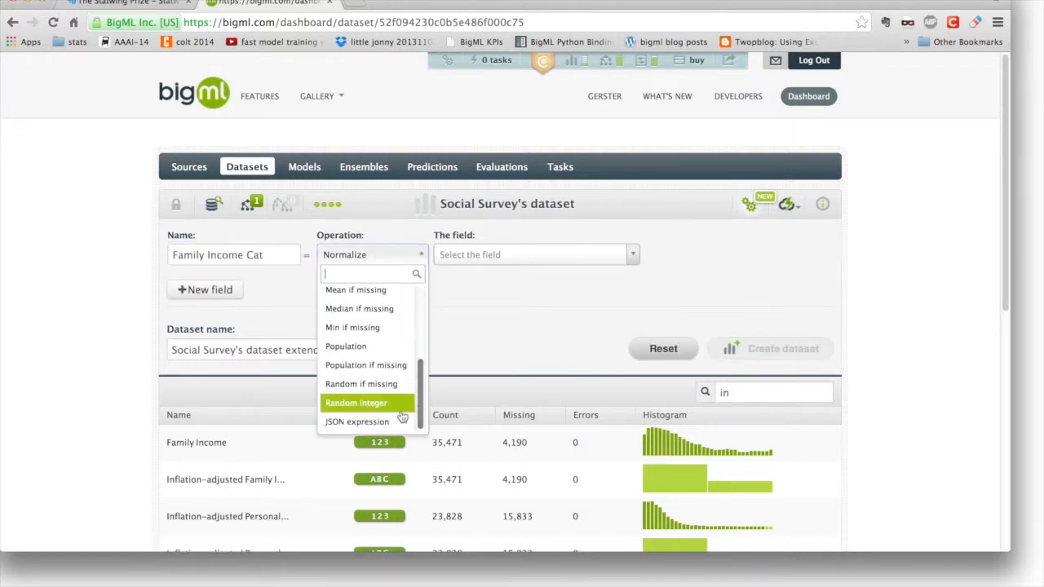
click(359, 419)
Enter the expression ["if", [">=", ["f","Family Income"], 50000], ">= $50K", "< $50K"] for the new field and create the extended dataset
click(470, 260)
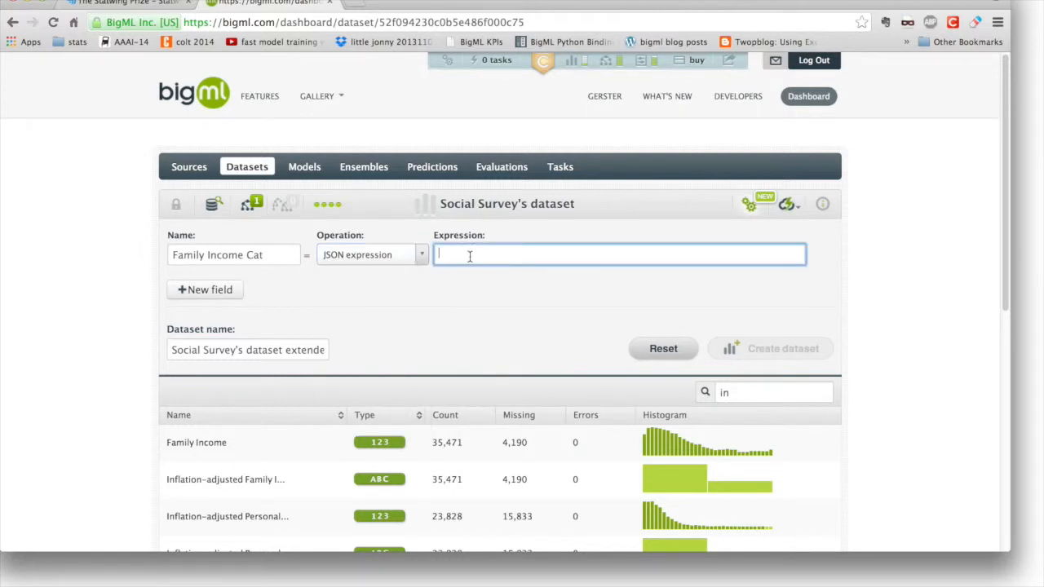
text(http://blog.statwing.com/wp-content/uploads/2014/01/GSS-Data-for-Statwing-Prize.csv.gz)
key(super+z)
text(["if", [">=", ["f","Family Income"], 50000], ">= $50K", "< $50K"])
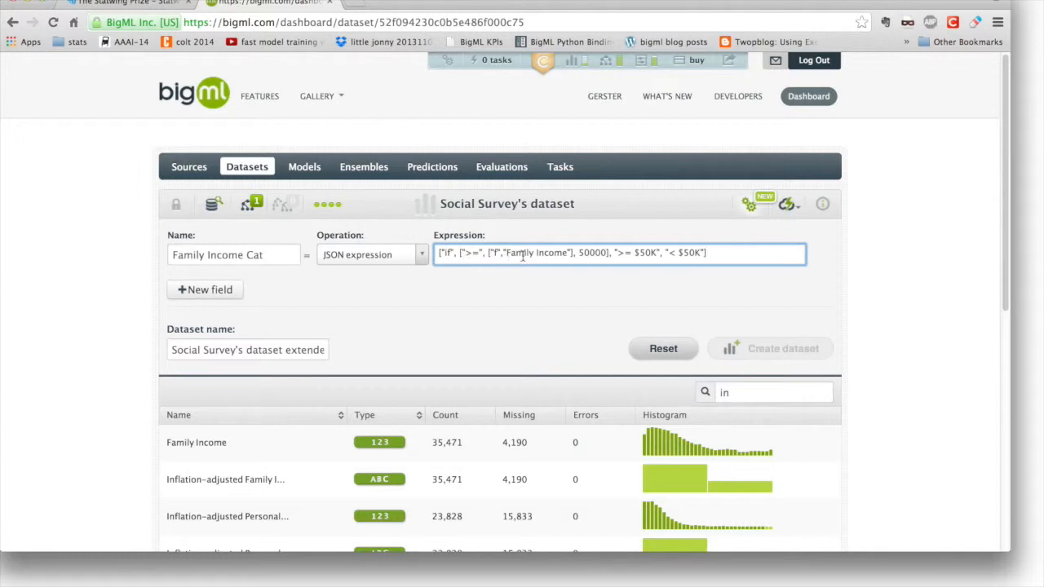
drag(522, 255, 543, 254)
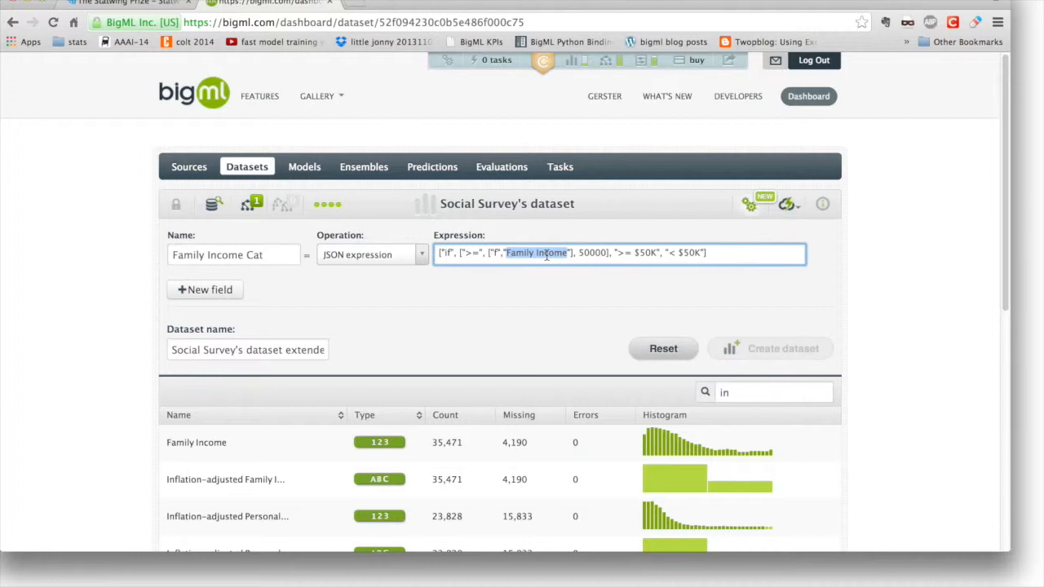
drag(617, 253, 706, 253)
click(699, 289)
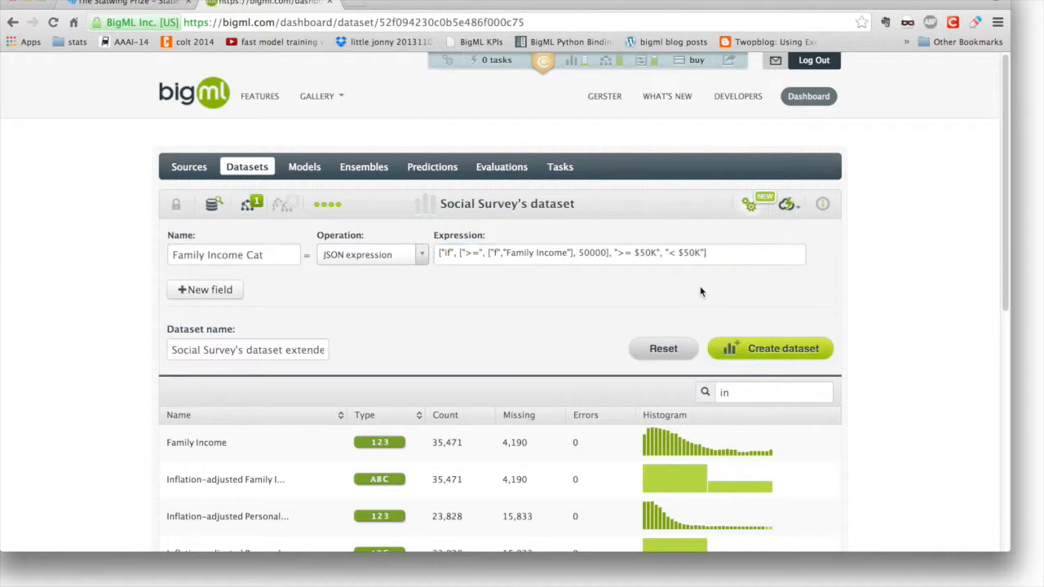
click(797, 355)
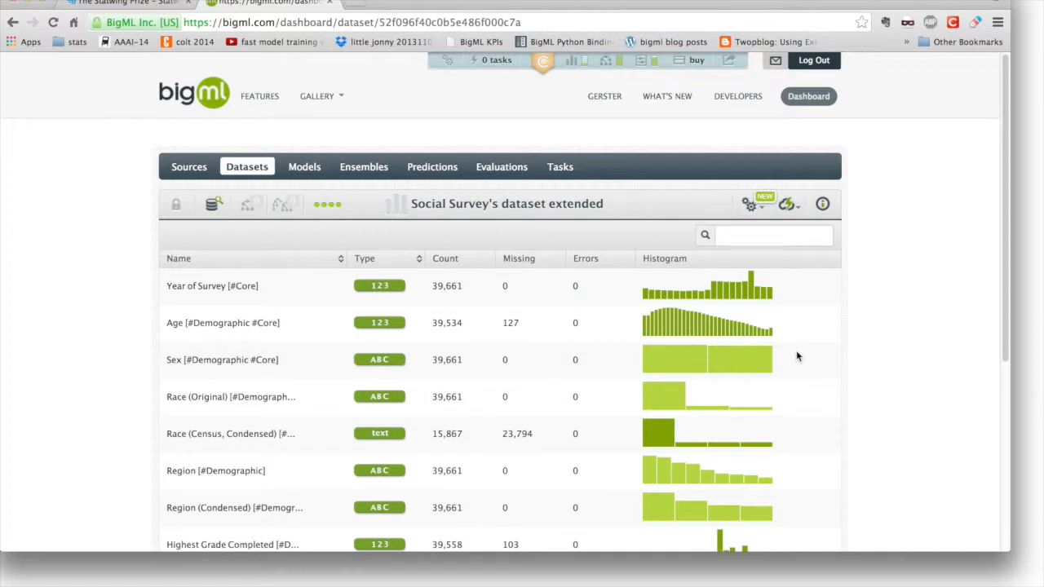
Open the model configuration for the extended Social Survey dataset
click(751, 204)
click(751, 205)
click(750, 205)
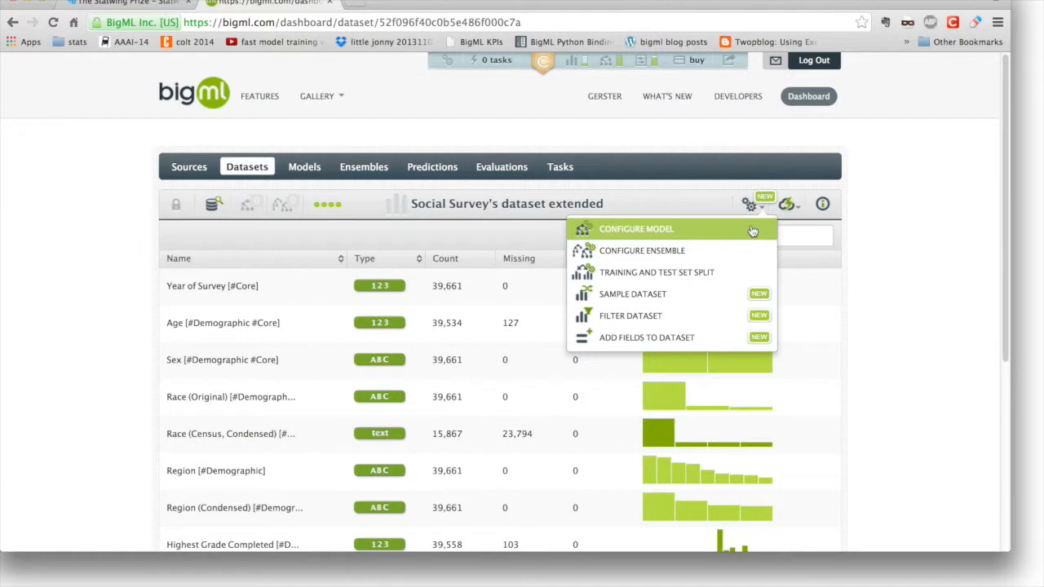
click(751, 231)
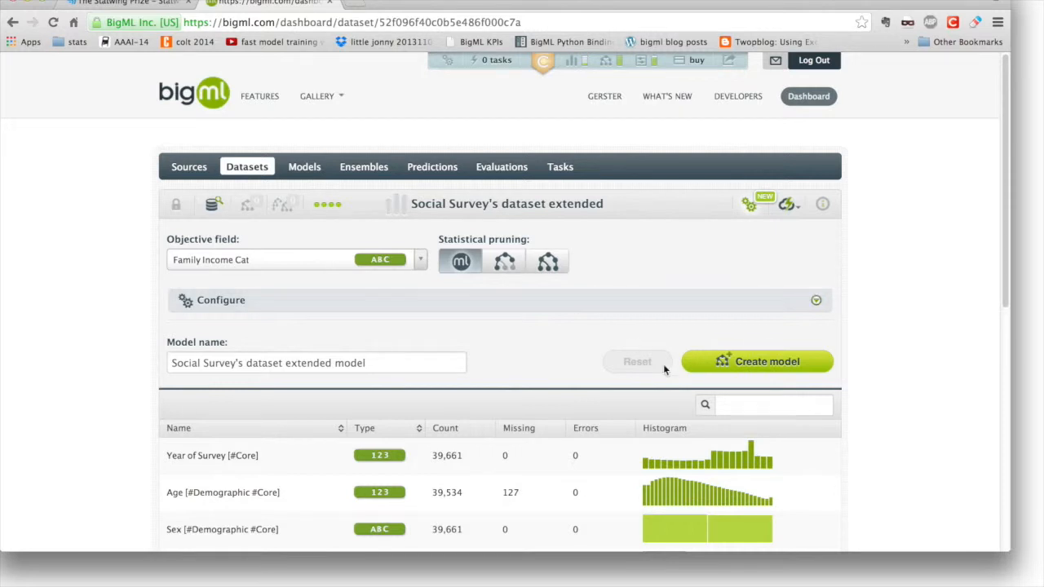
Filter the fields by "in" and exclude the categorical inflation-adjusted family income field and both inflation-adjusted personal income fields from the model
click(743, 405)
text(in)
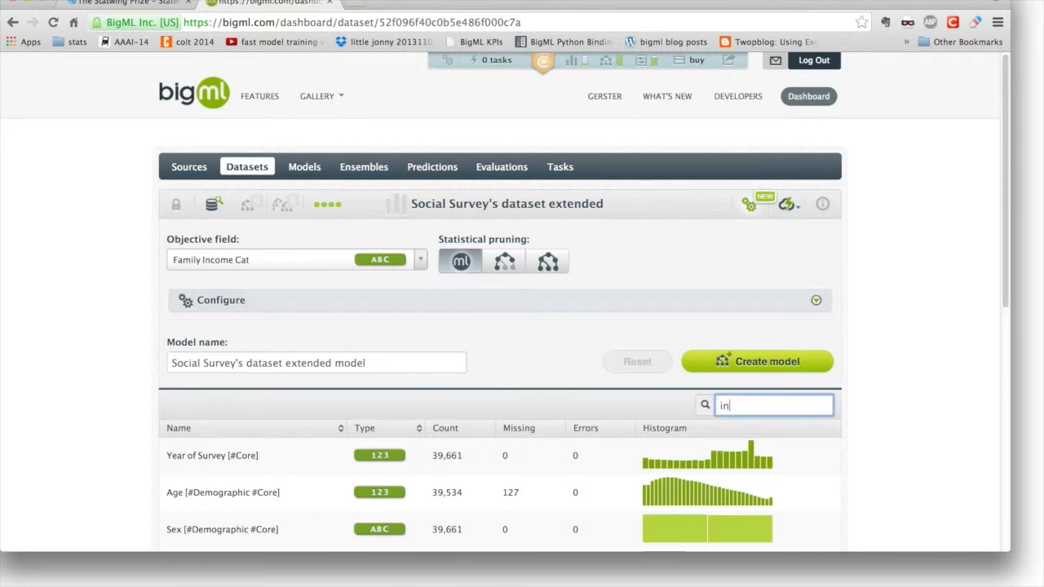
scroll(120, 400, down, 1)
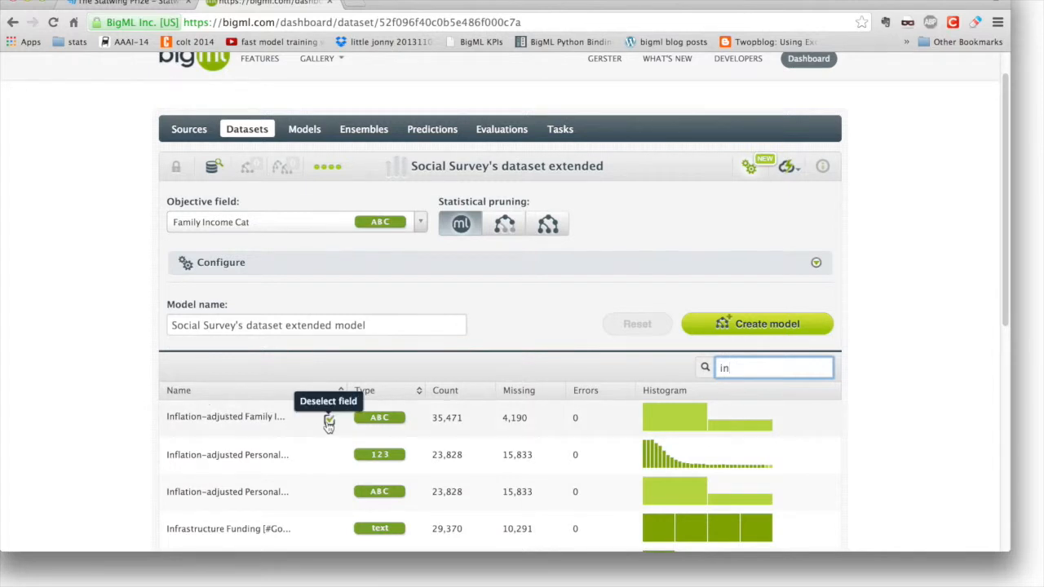
click(328, 422)
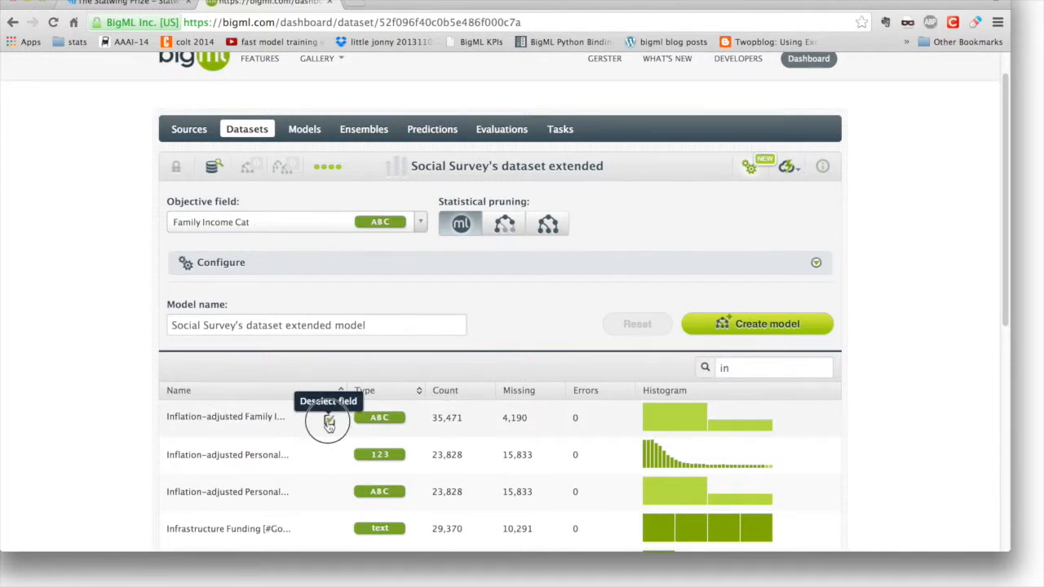
click(331, 460)
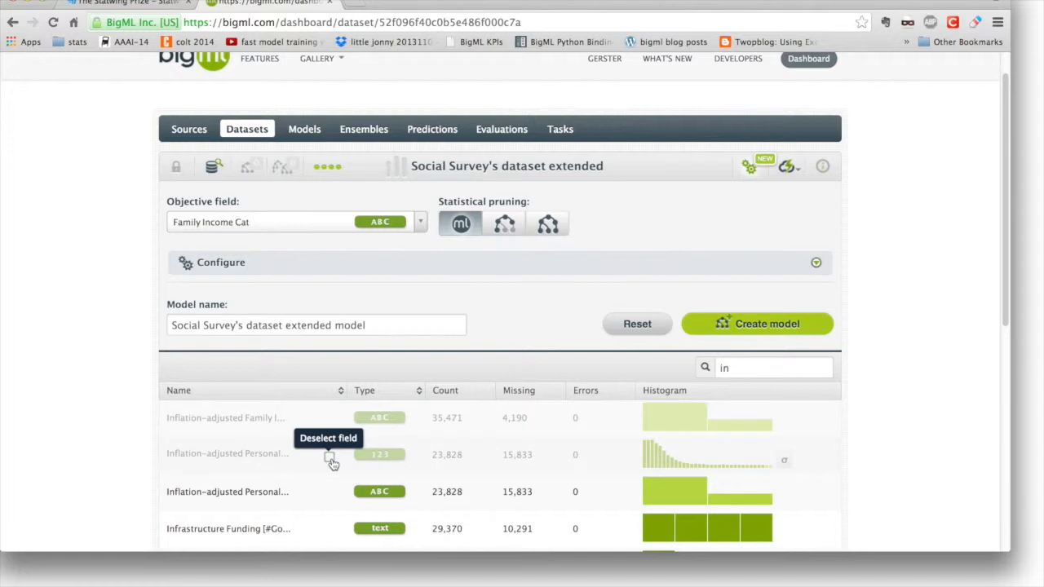
click(330, 495)
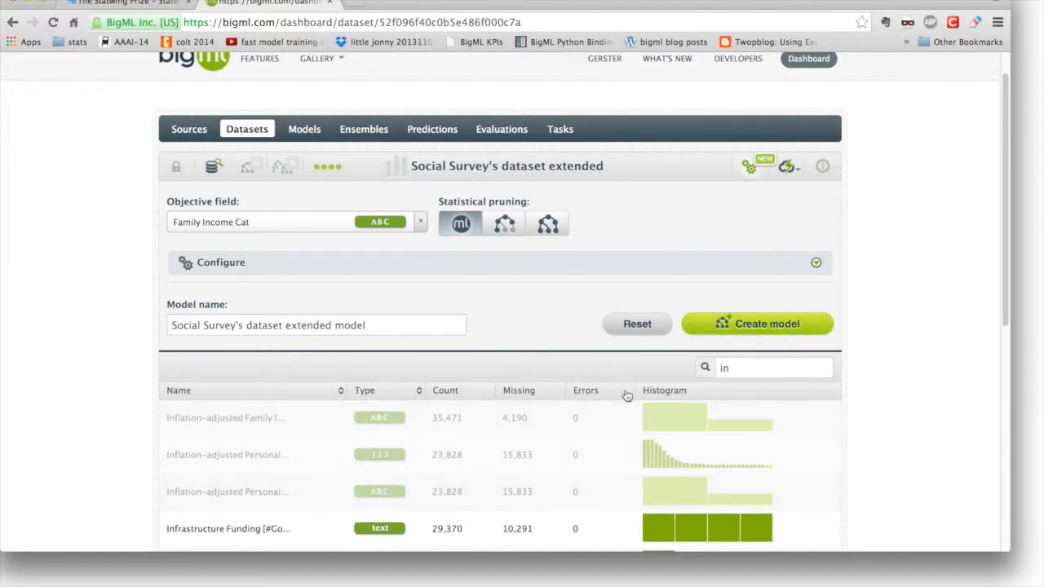
Filter the fields by "fa", exclude Family Income and Family Income vs Others, and create the model for Family Income Cat
double_click(738, 368)
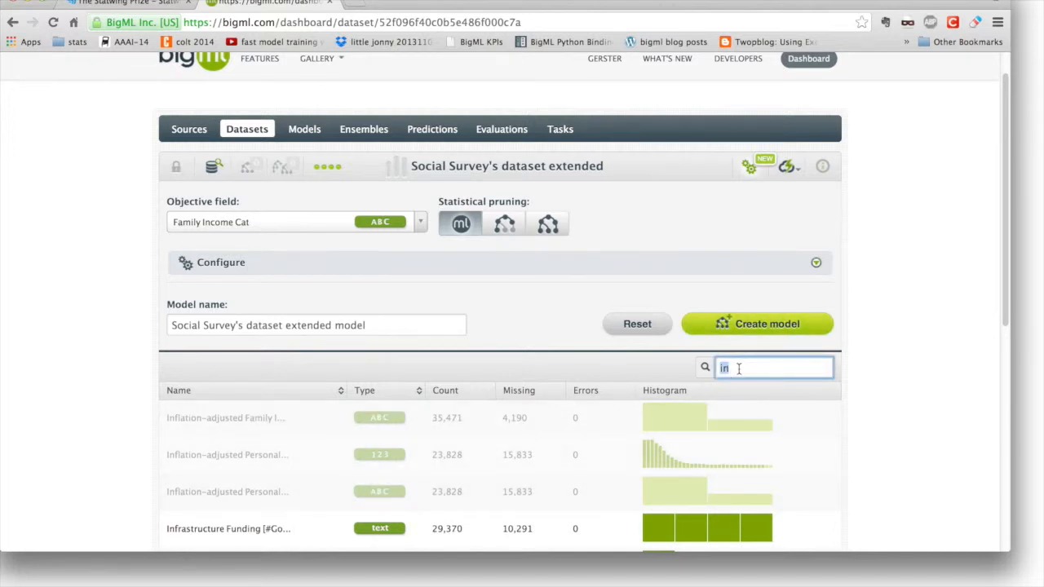
text(fa)
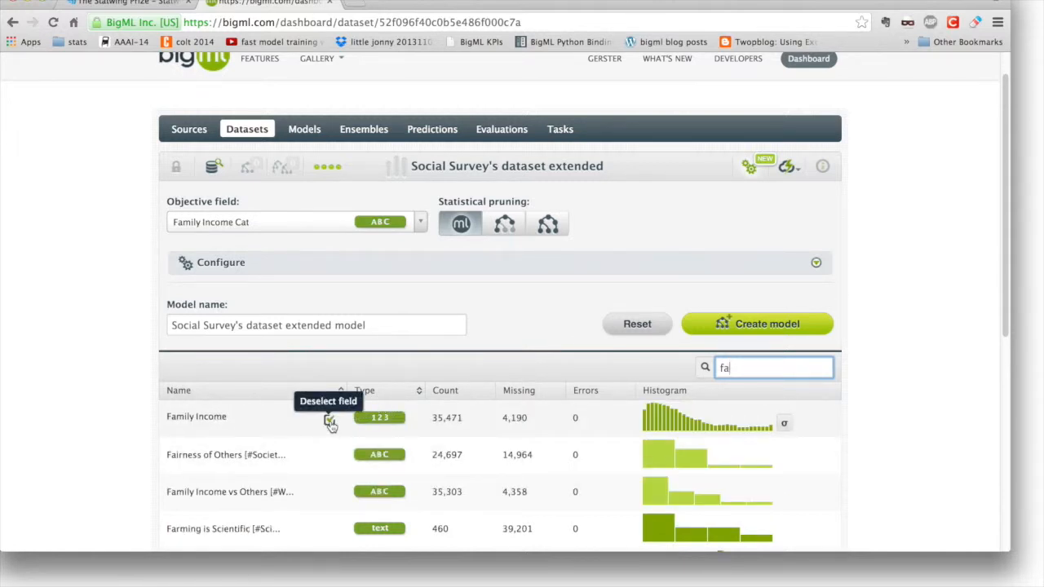
click(330, 420)
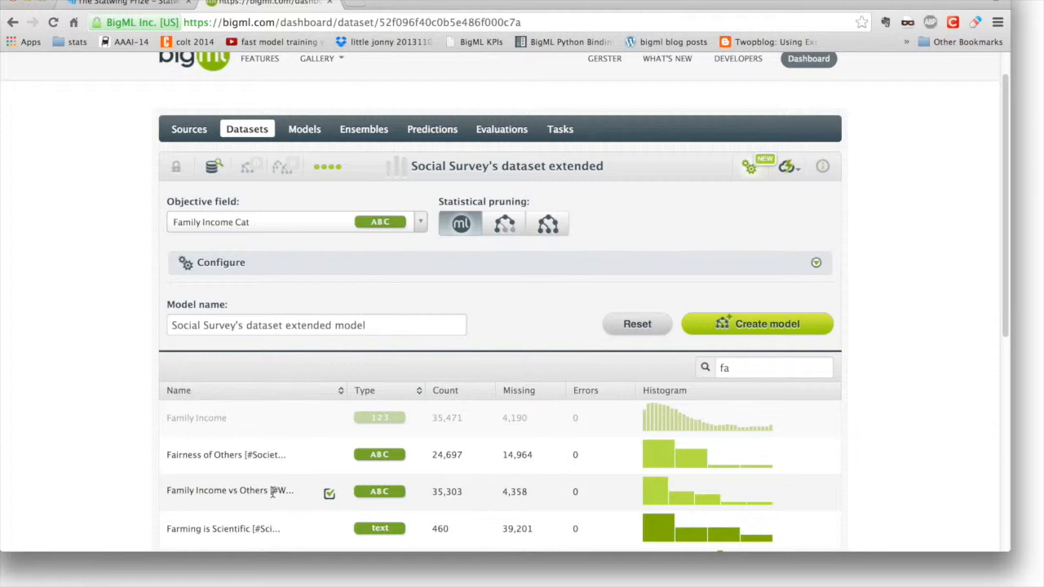
click(329, 495)
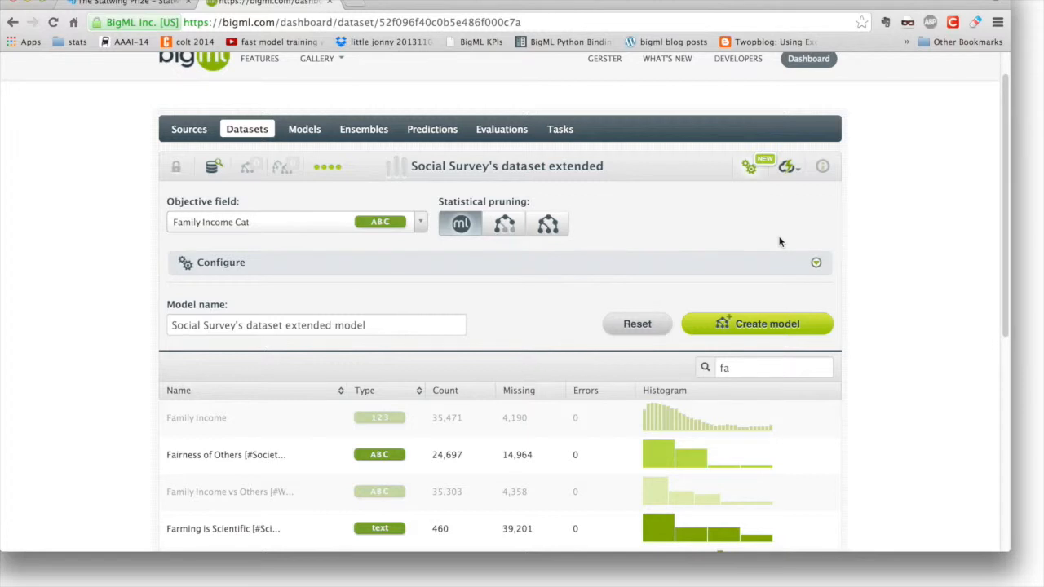
click(743, 324)
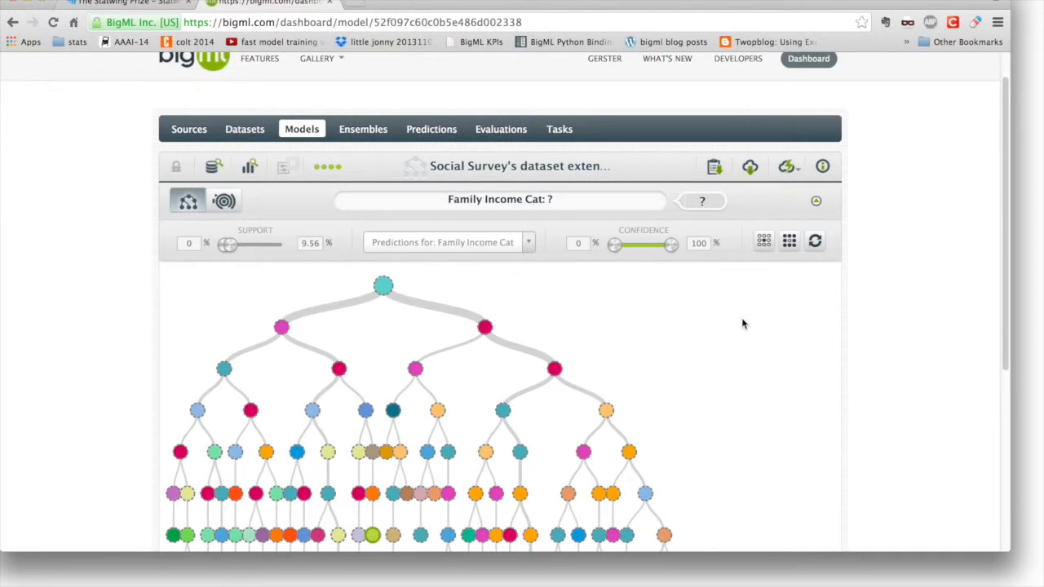
Display the new model as a sunburst and colour it by predicted income category
scroll(742, 319, down, 1)
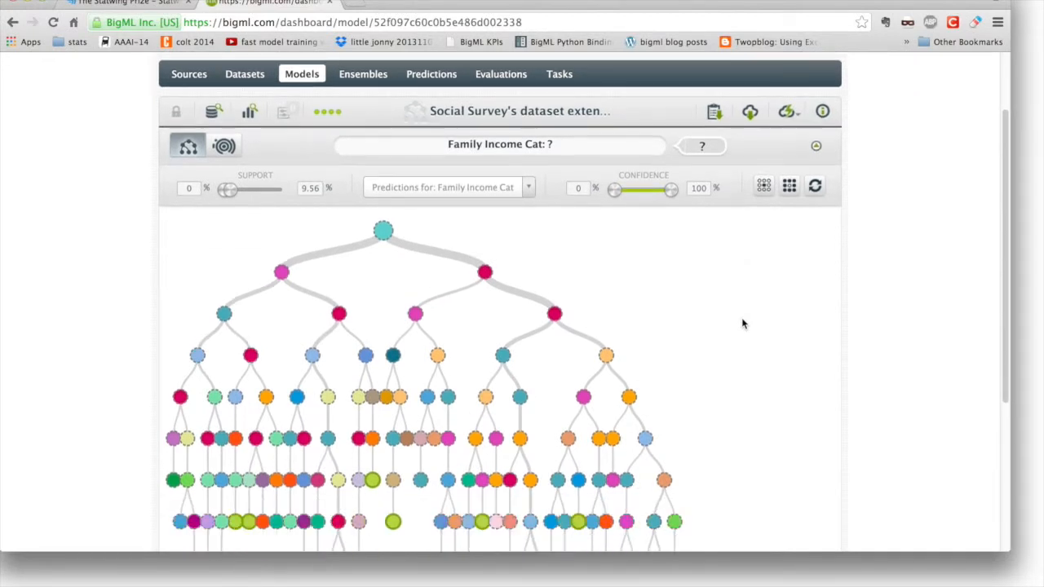
click(224, 148)
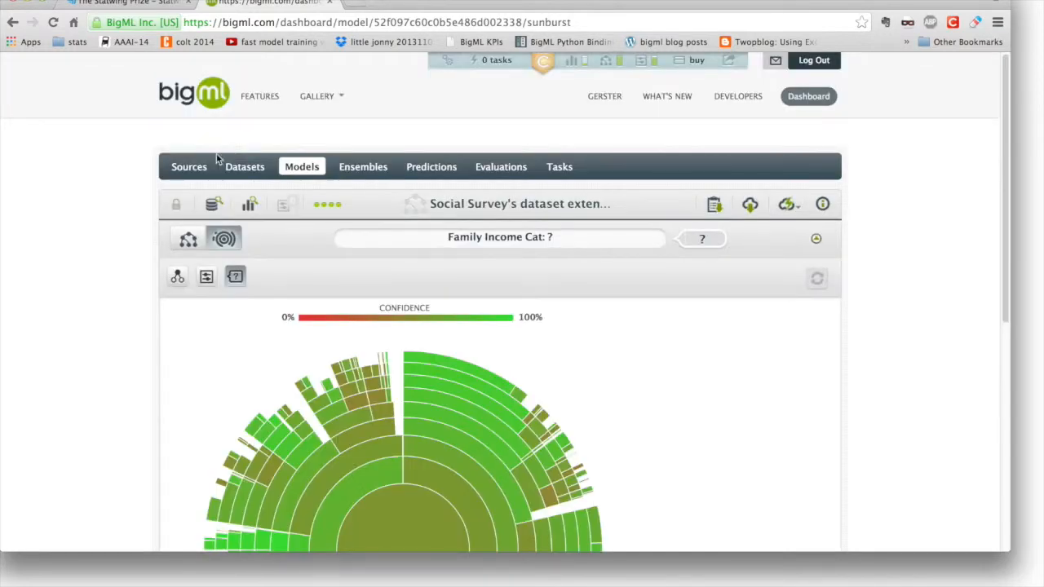
scroll(92, 220, down, 3)
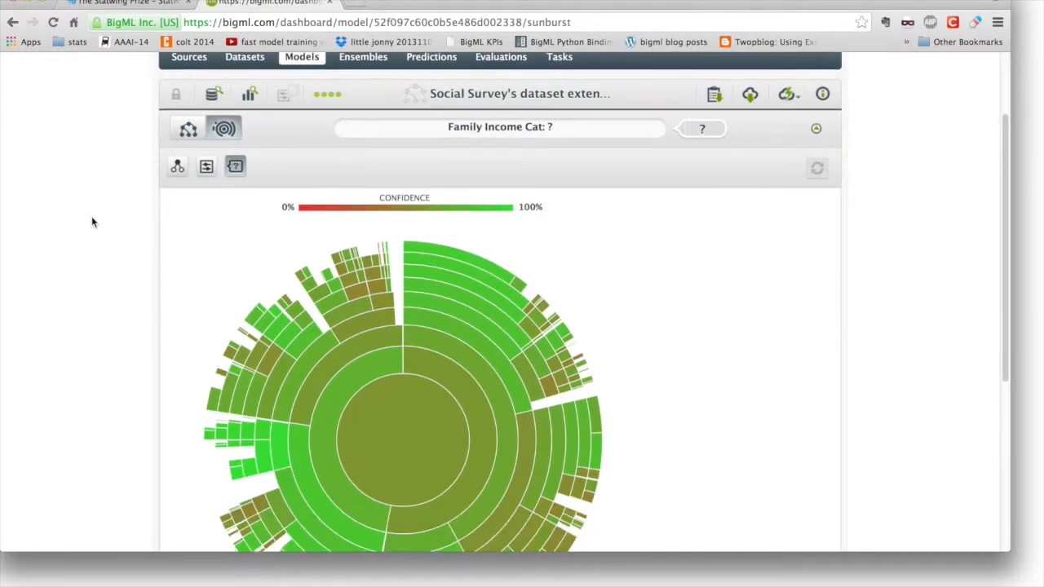
scroll(92, 216, down, 1)
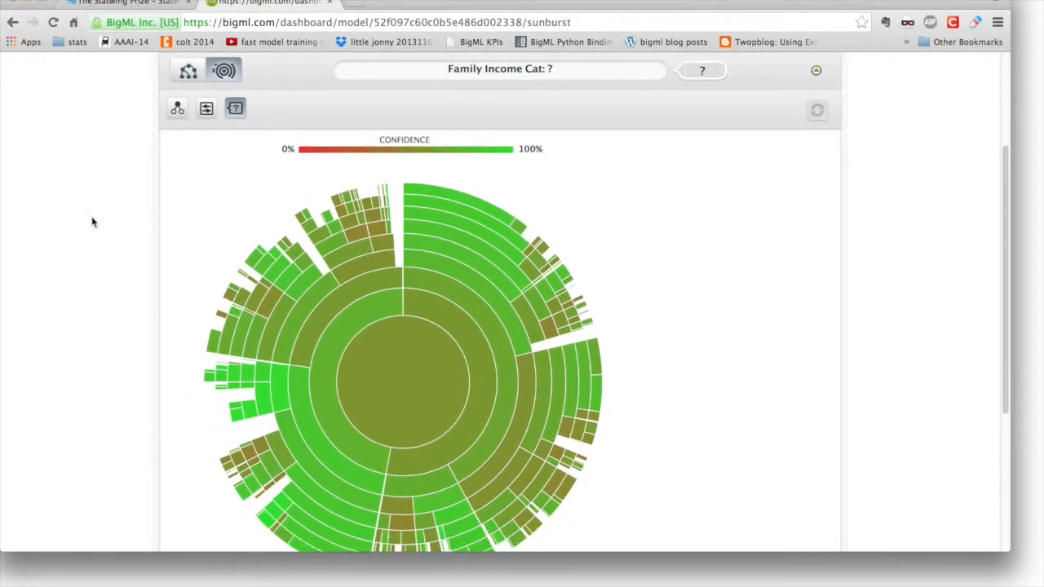
click(207, 108)
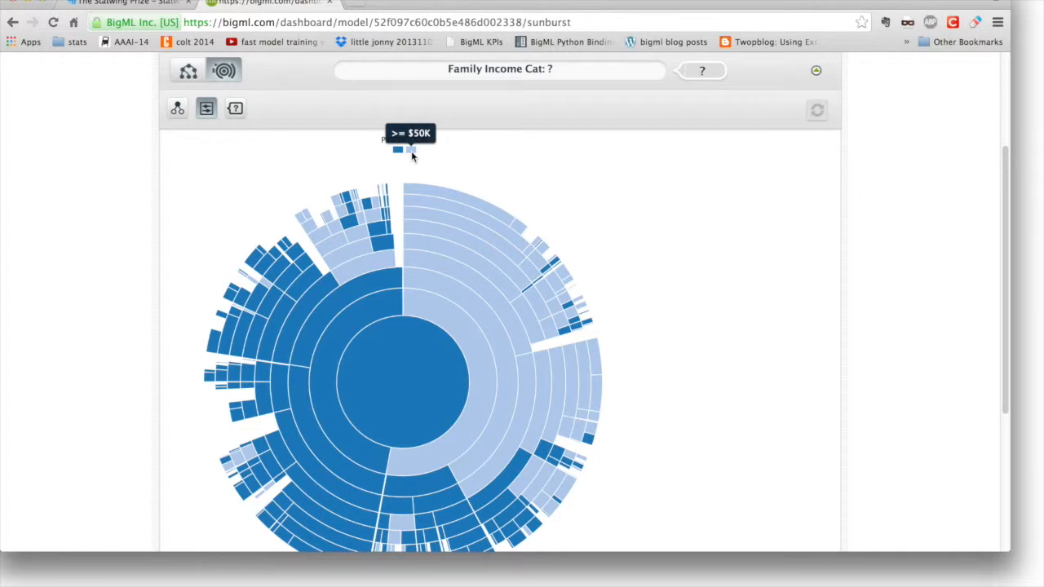
scroll(618, 196, down, 1)
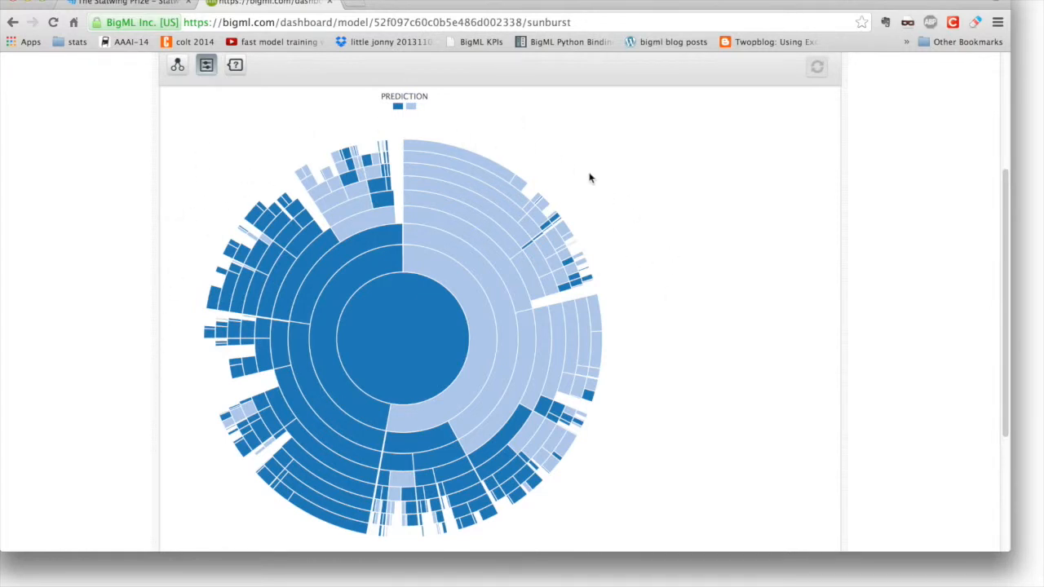
Compare the sunburst's root with its married and not-married branches, and zoom into the married branch
mouse_move(395, 330)
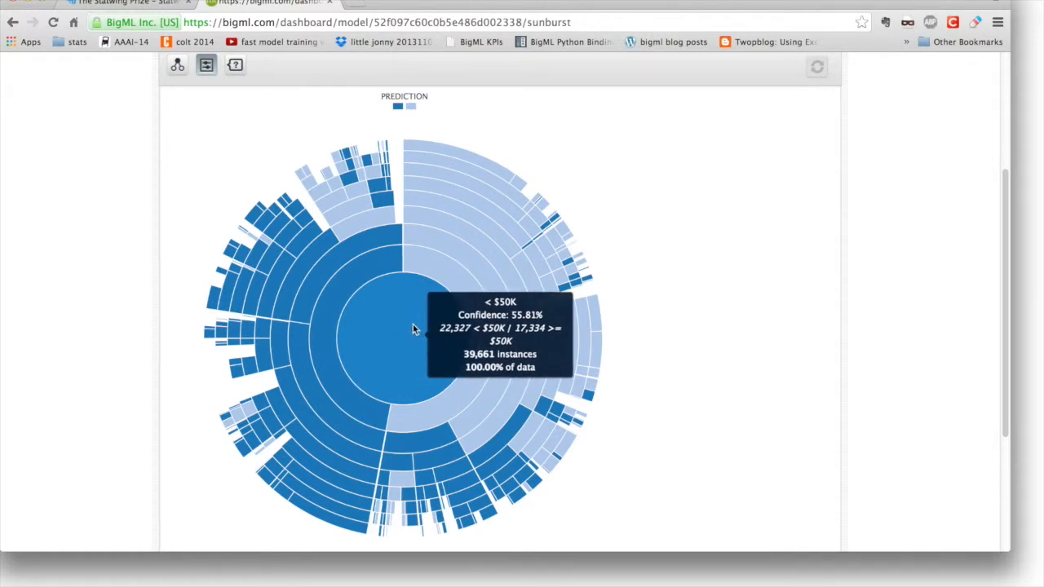
mouse_move(452, 282)
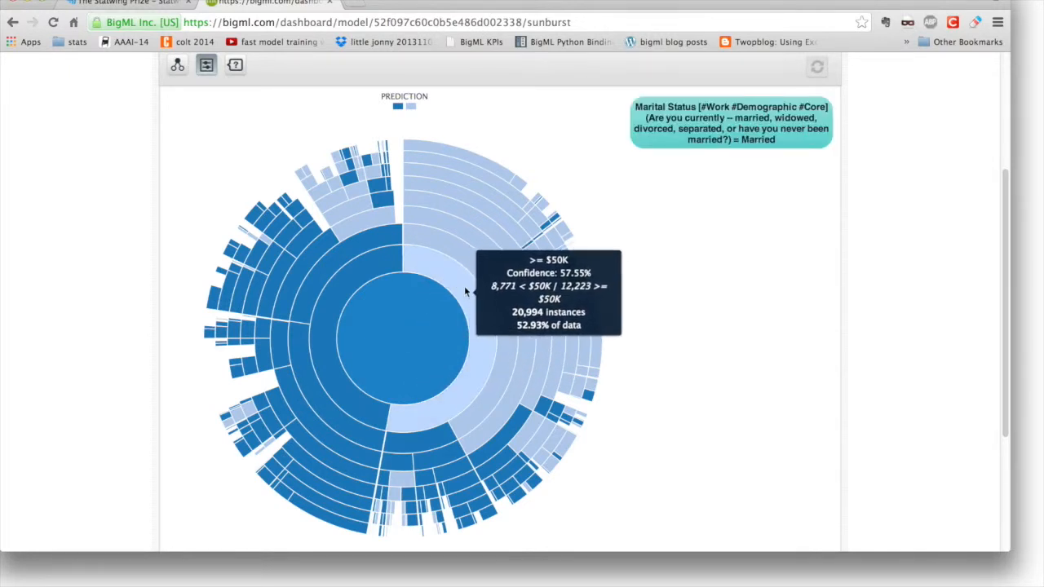
mouse_move(361, 275)
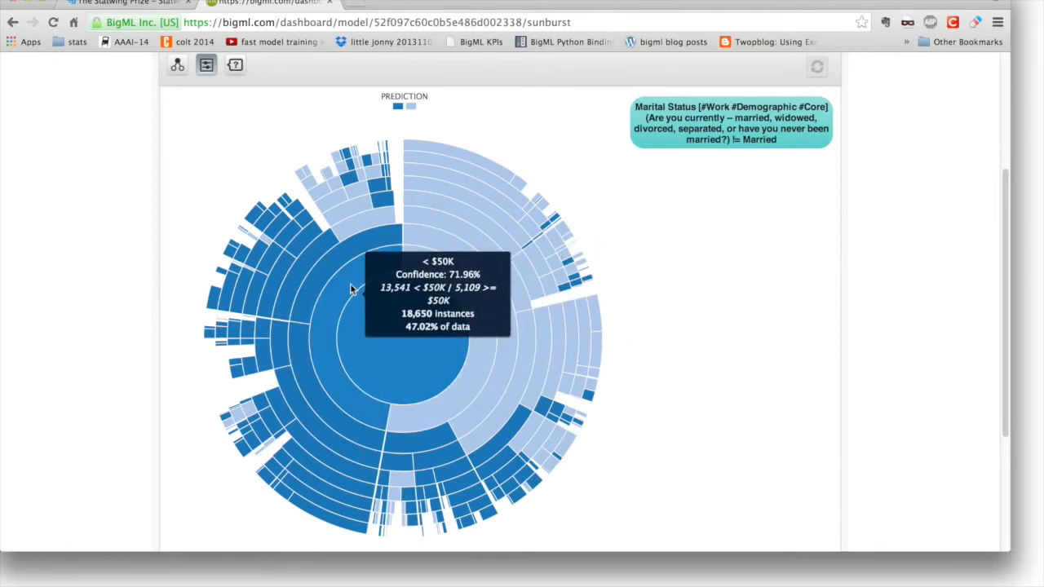
mouse_move(481, 361)
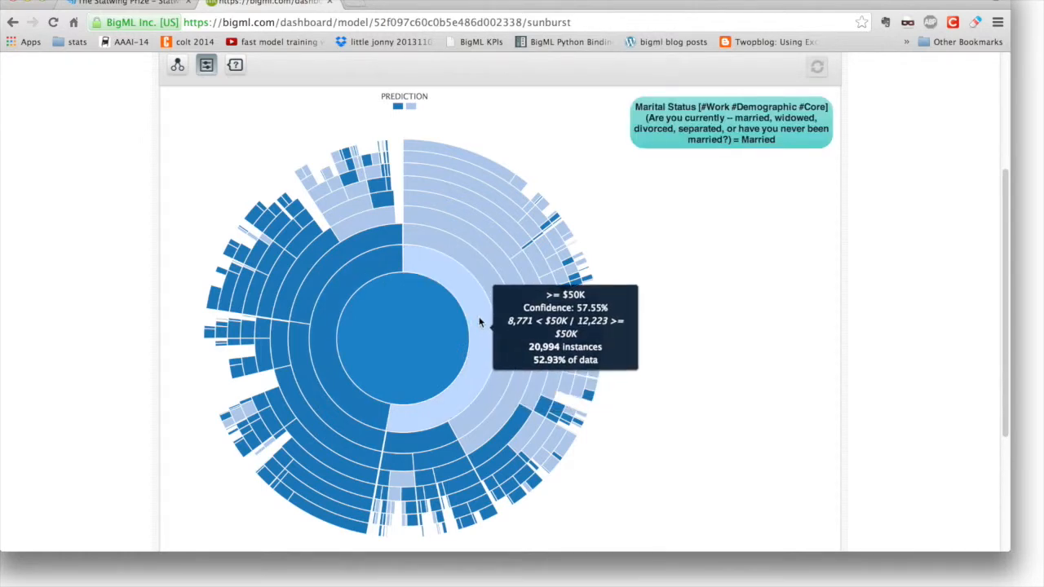
click(480, 322)
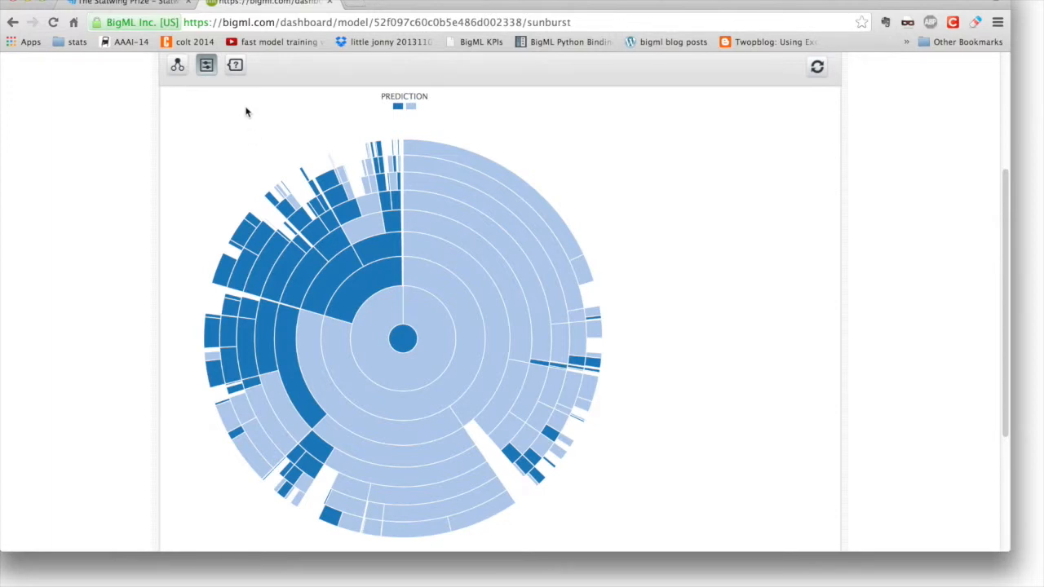
Colour the married branch by confidence and examine the path for more than 13 grades completed
click(236, 67)
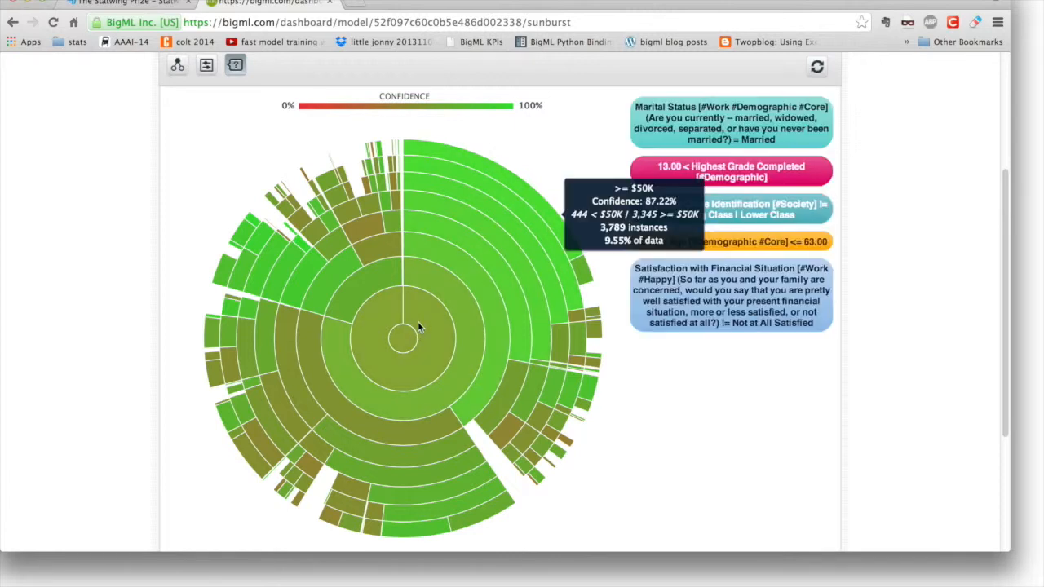
mouse_move(429, 330)
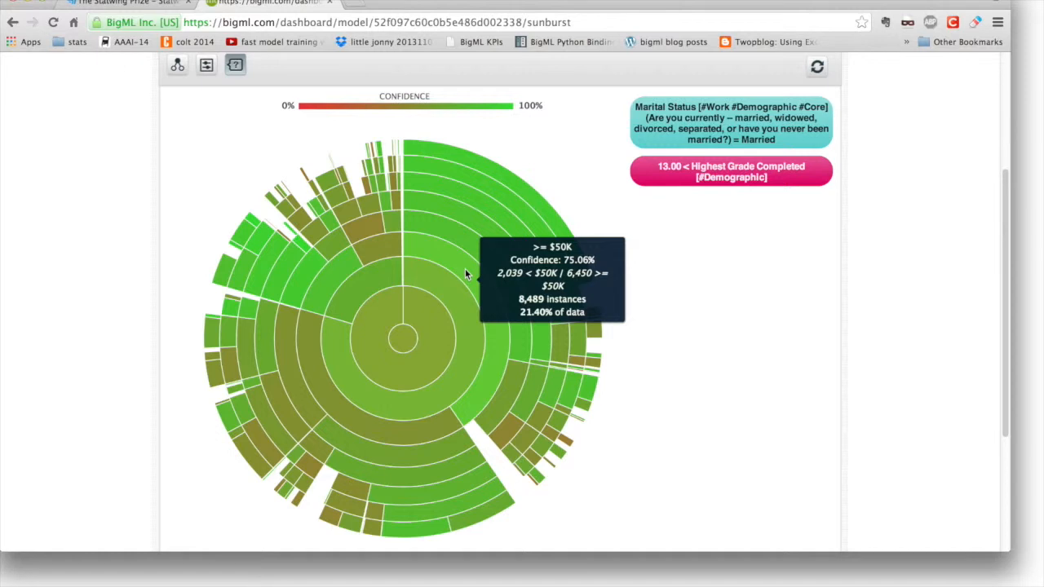
mouse_move(481, 251)
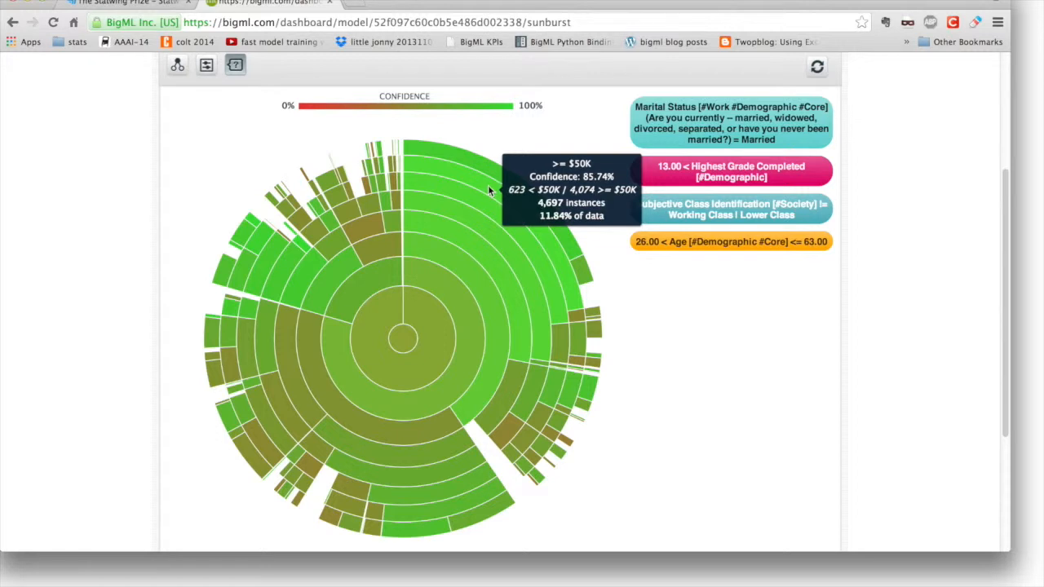
Examine the married path for 11 to 13 grades completed, first coloured by prediction and again by confidence
click(207, 69)
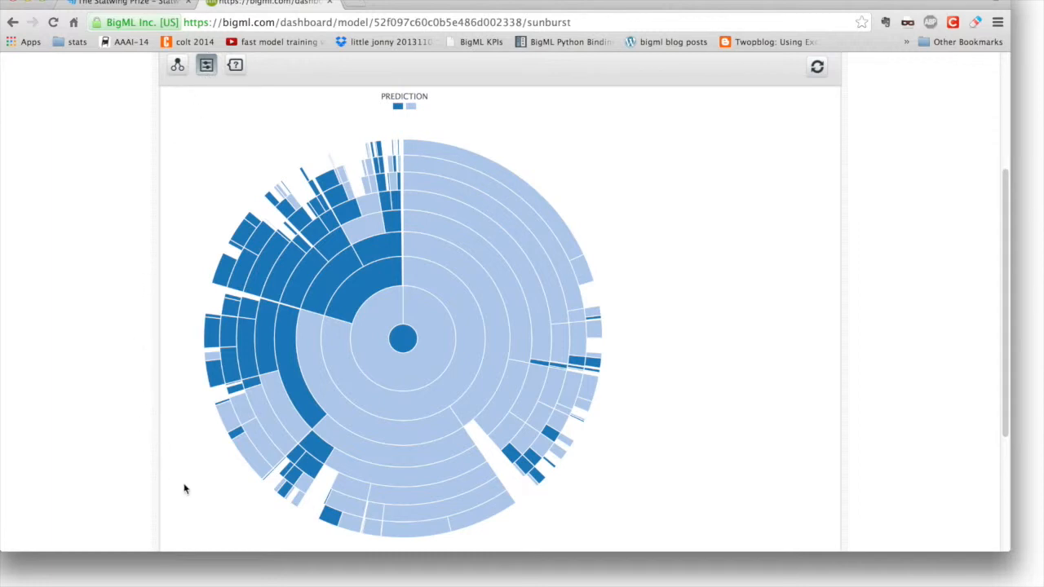
mouse_move(419, 525)
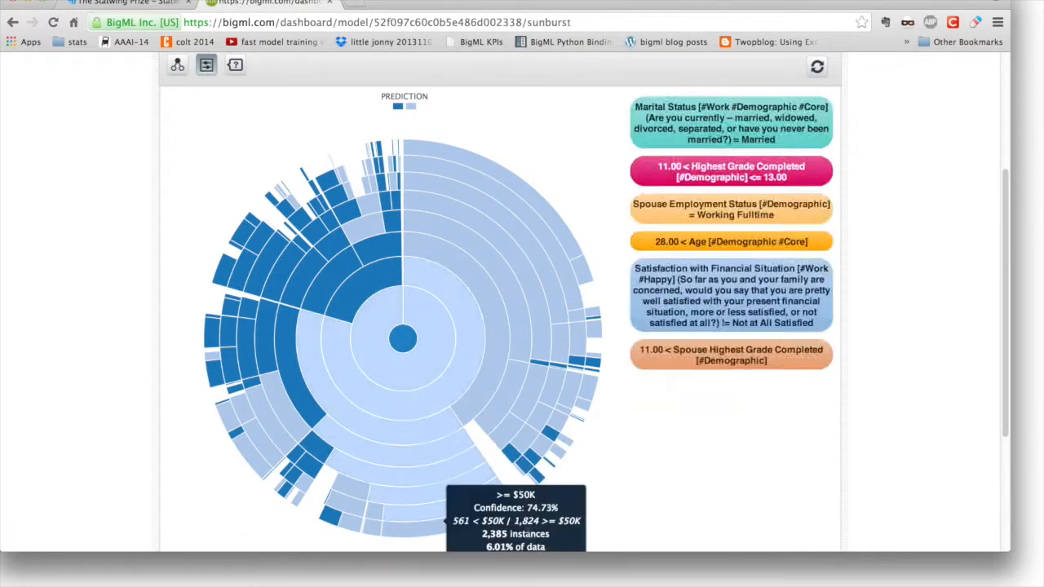
click(233, 69)
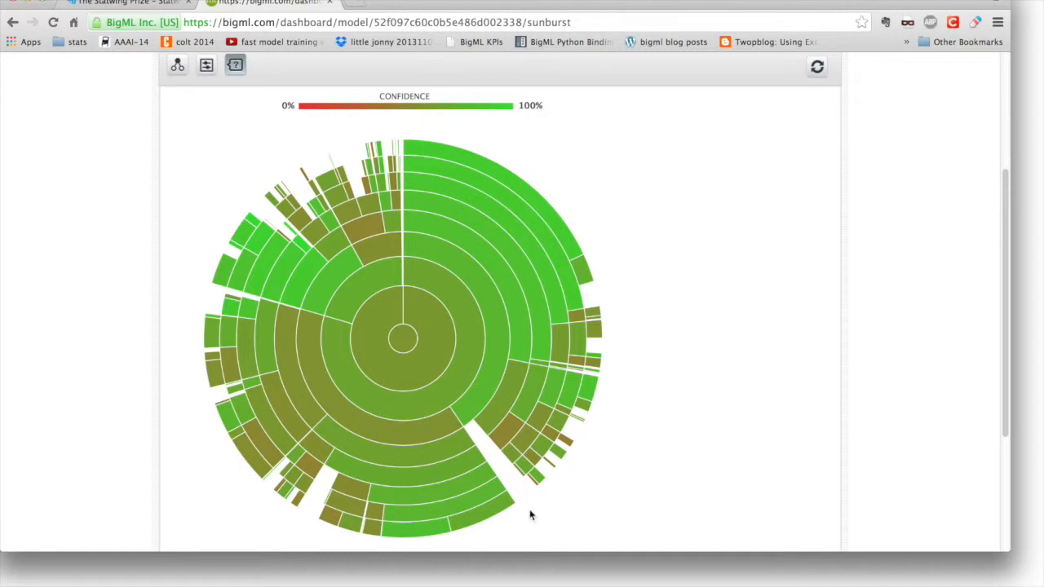
mouse_move(481, 474)
Zoom back out to the whole sunburst, colour it by prediction and inspect the not-married, full-time working branch
click(402, 340)
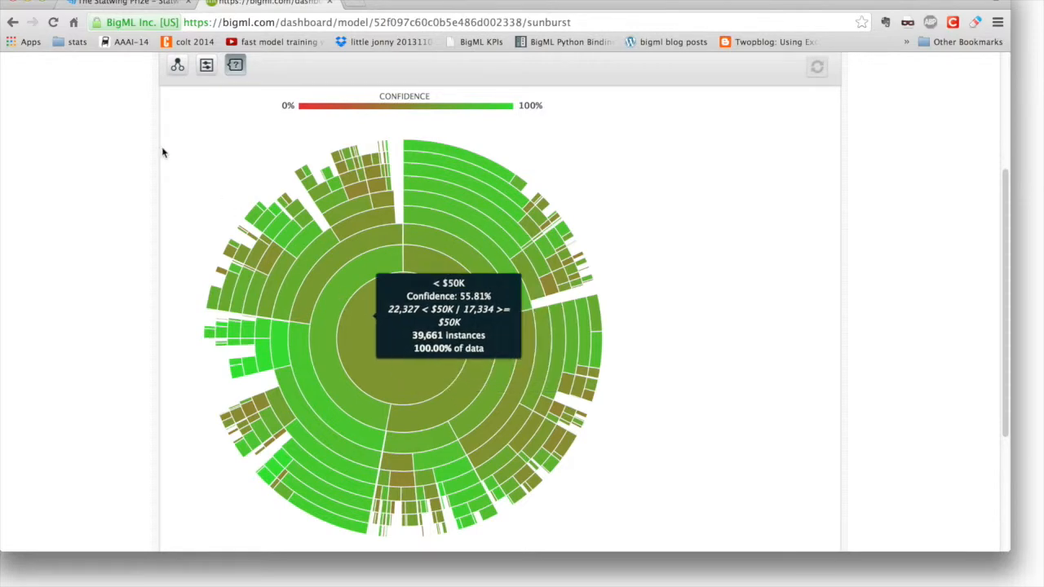
scroll(178, 163, up, 1)
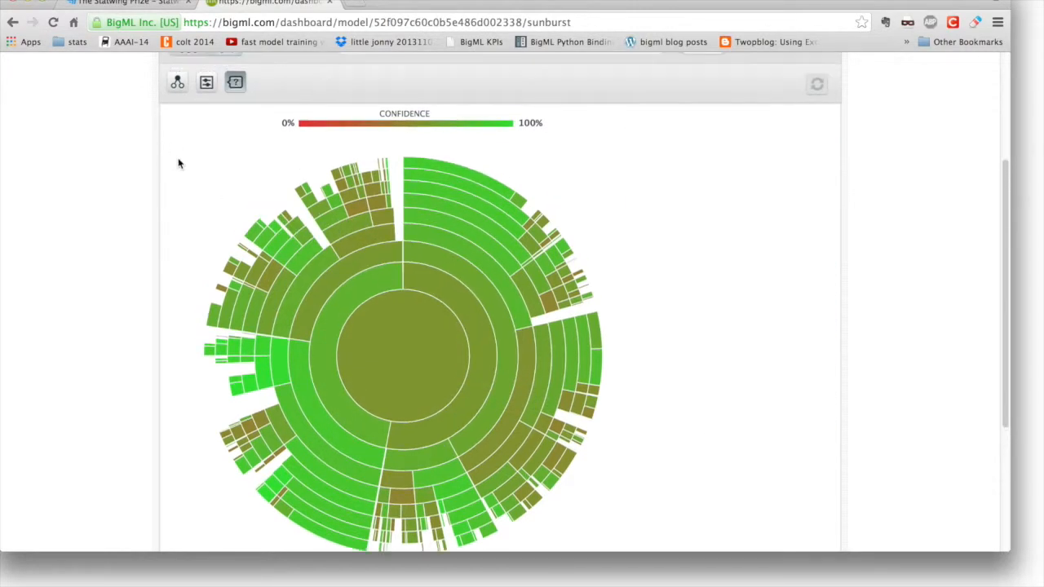
click(205, 84)
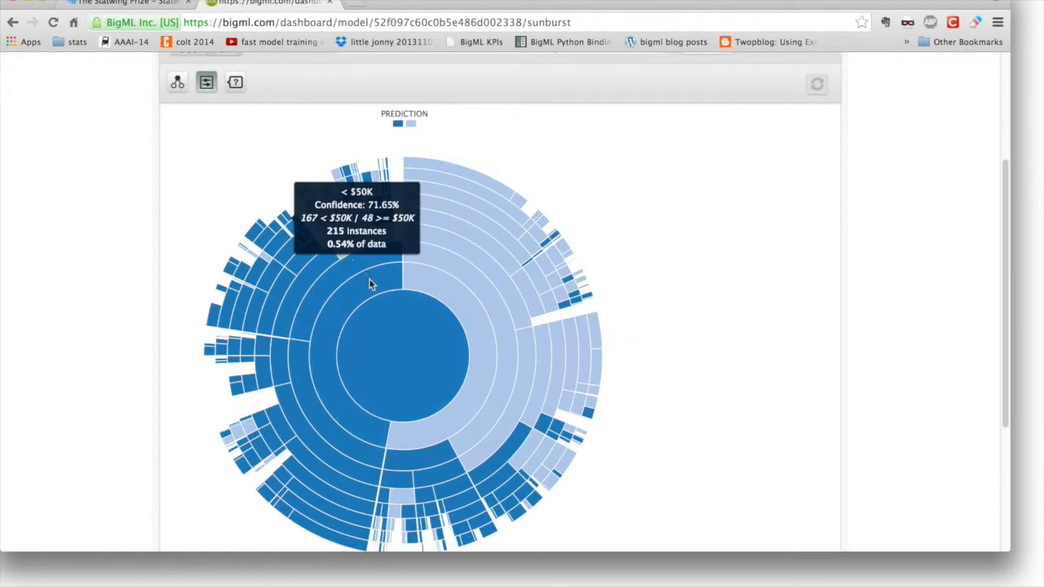
mouse_move(357, 299)
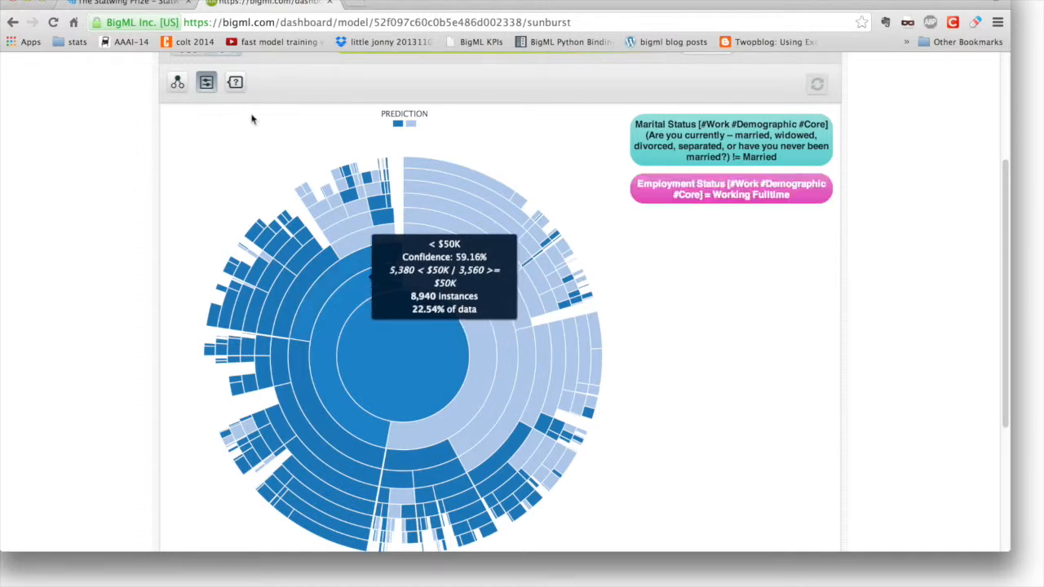
Colour the whole sunburst by confidence and review its root and inner branches
click(236, 84)
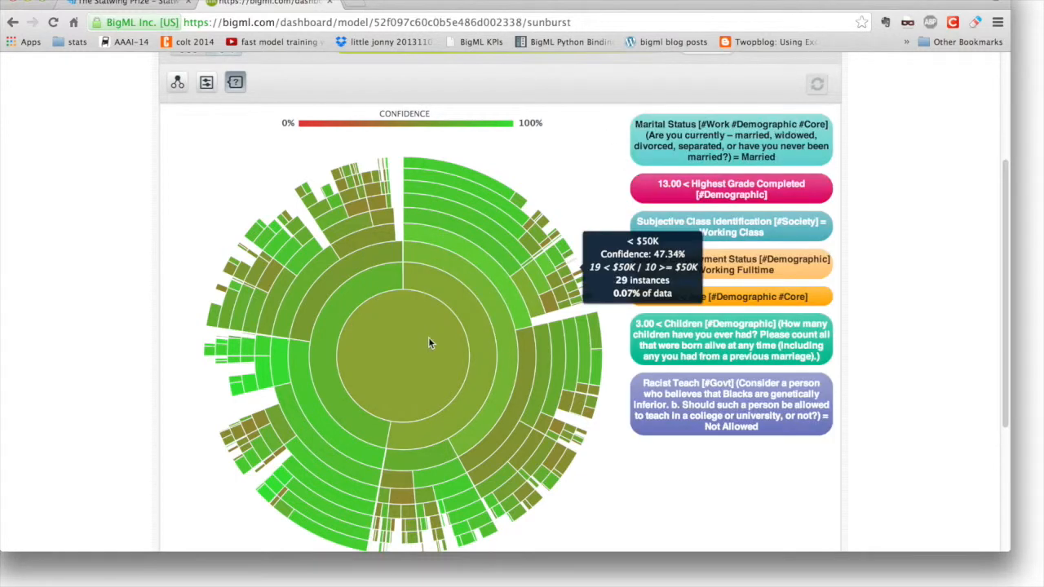
mouse_move(431, 341)
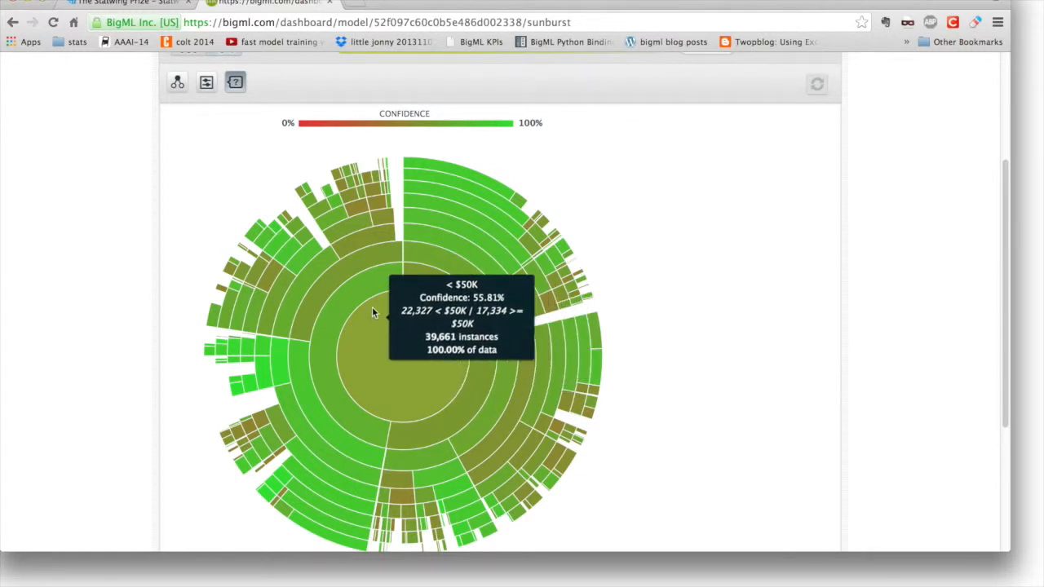
mouse_move(328, 380)
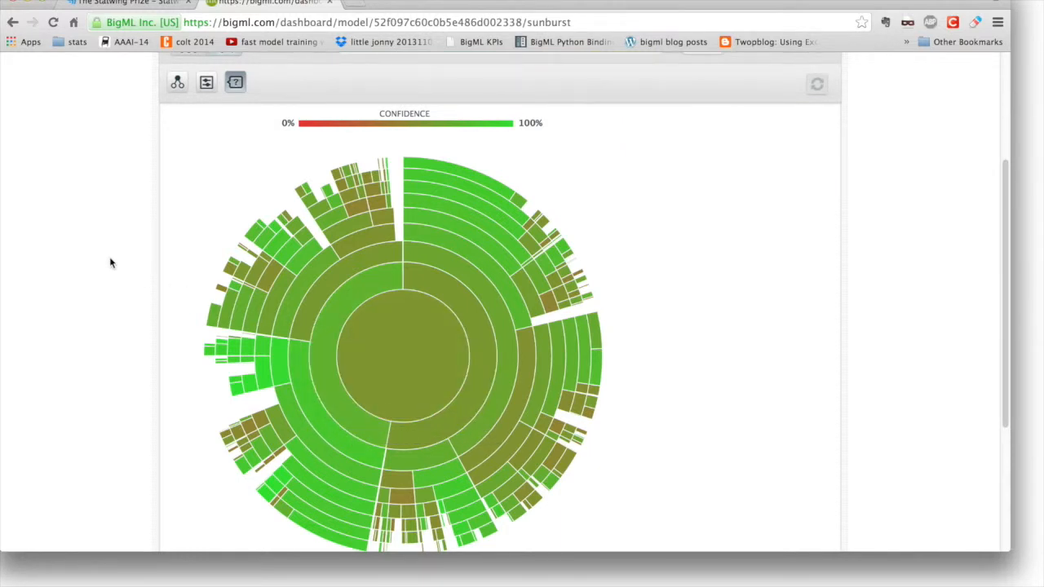
scroll(110, 262, down, 2)
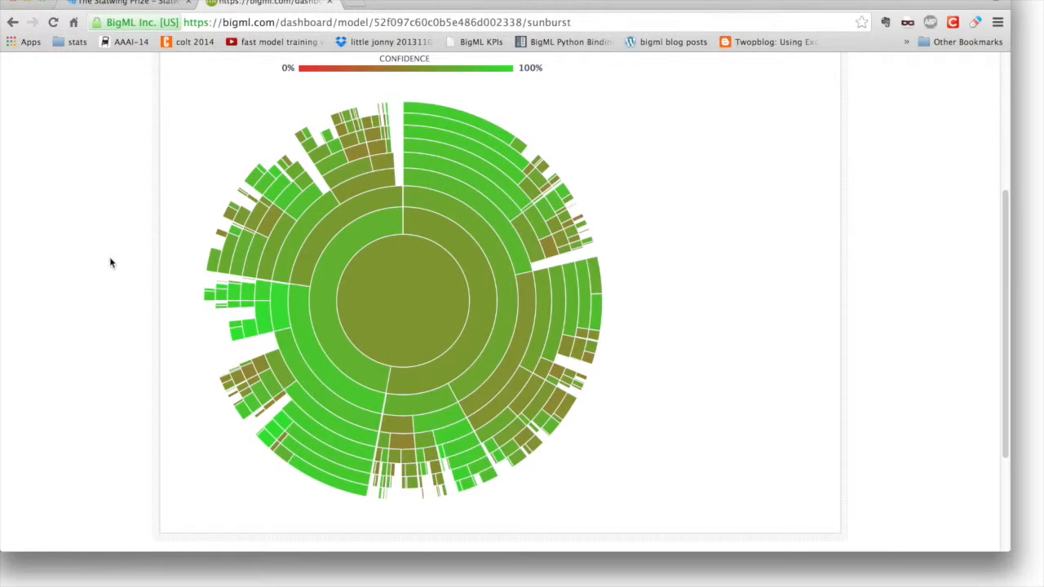
scroll(111, 262, up, 1)
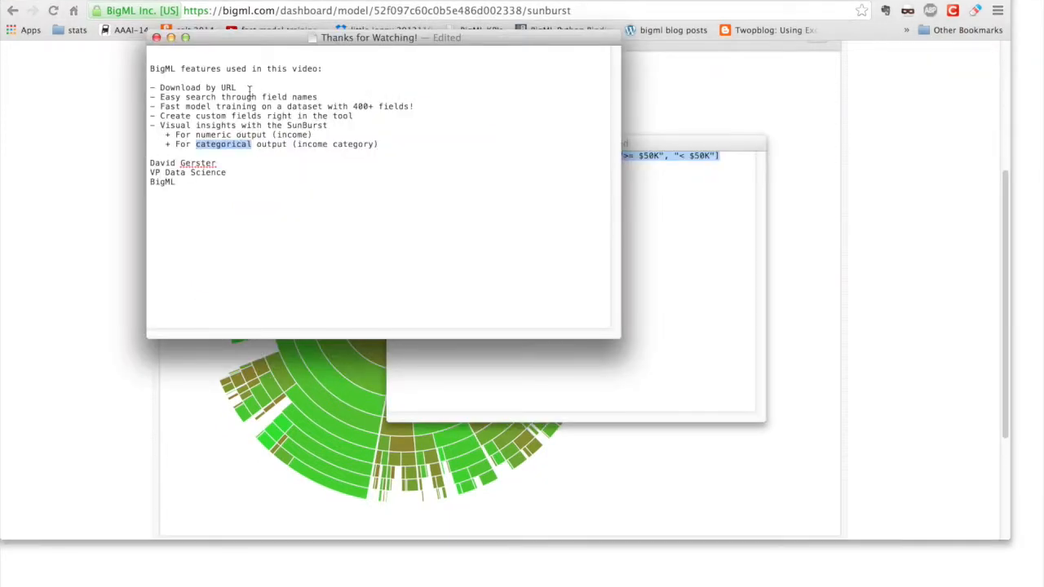
In the "Thanks for Watching!" note, highlight each feature line in turn from "Download by URL" to "Visual insights with the SunBurst"
click(248, 87)
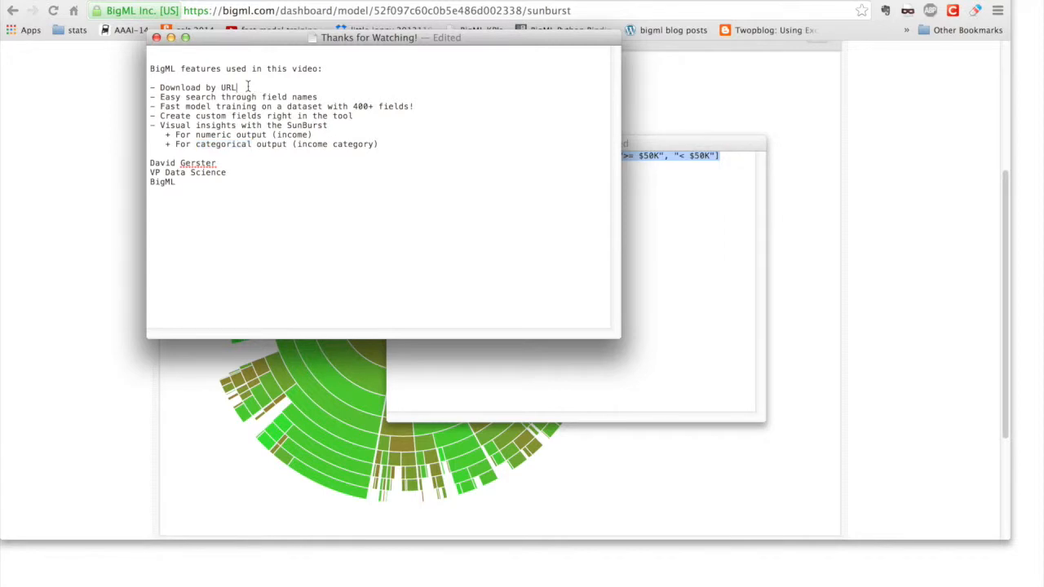
triple_click(247, 87)
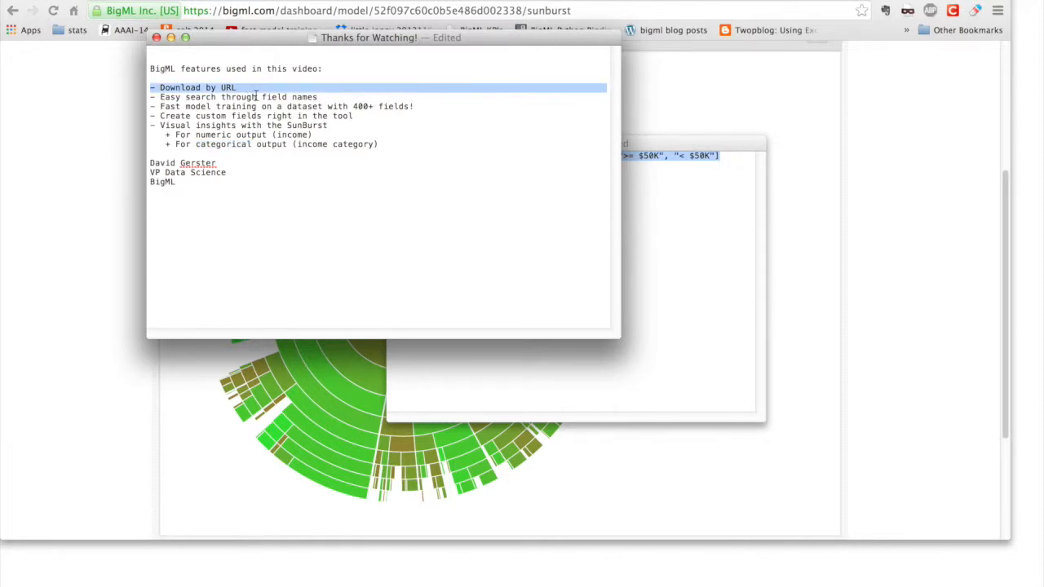
triple_click(256, 97)
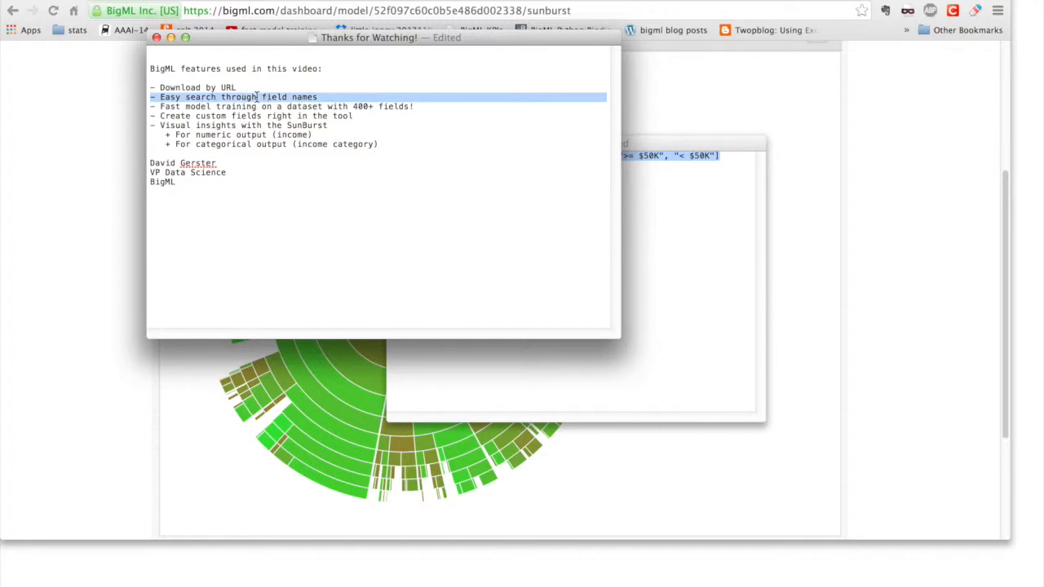
double_click(425, 107)
click(425, 107)
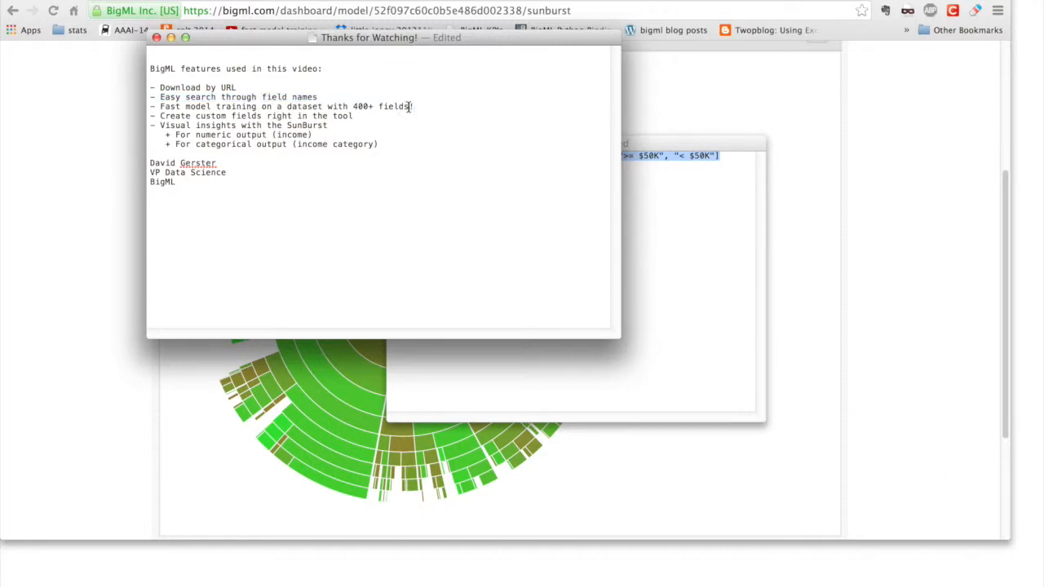
triple_click(409, 107)
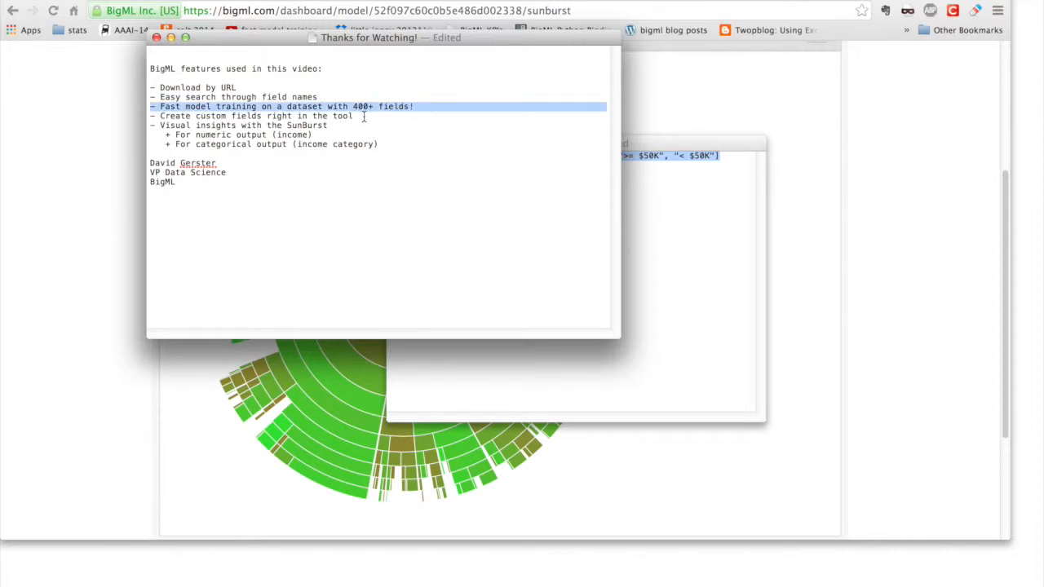
triple_click(206, 115)
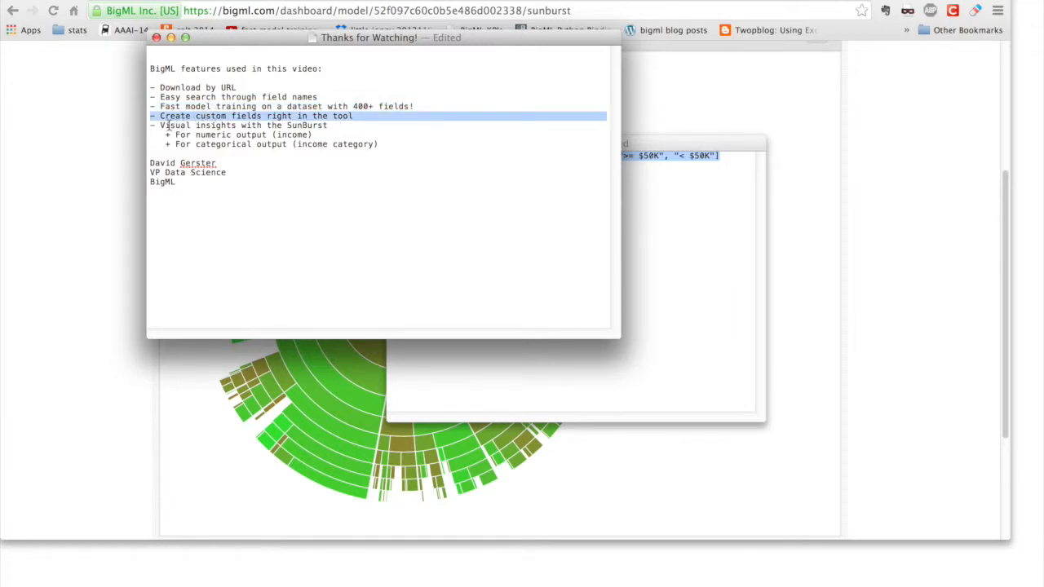
triple_click(167, 125)
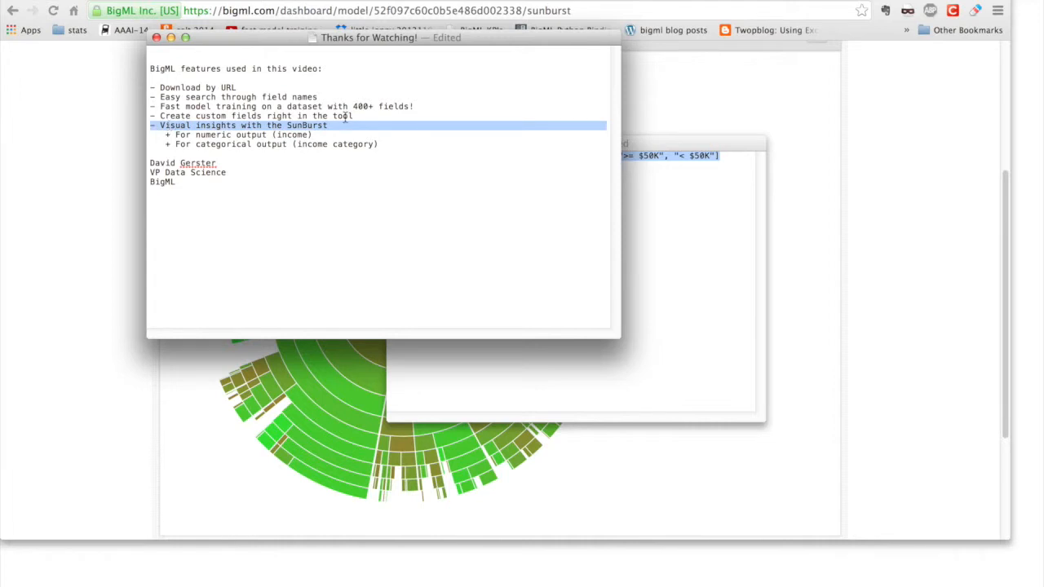